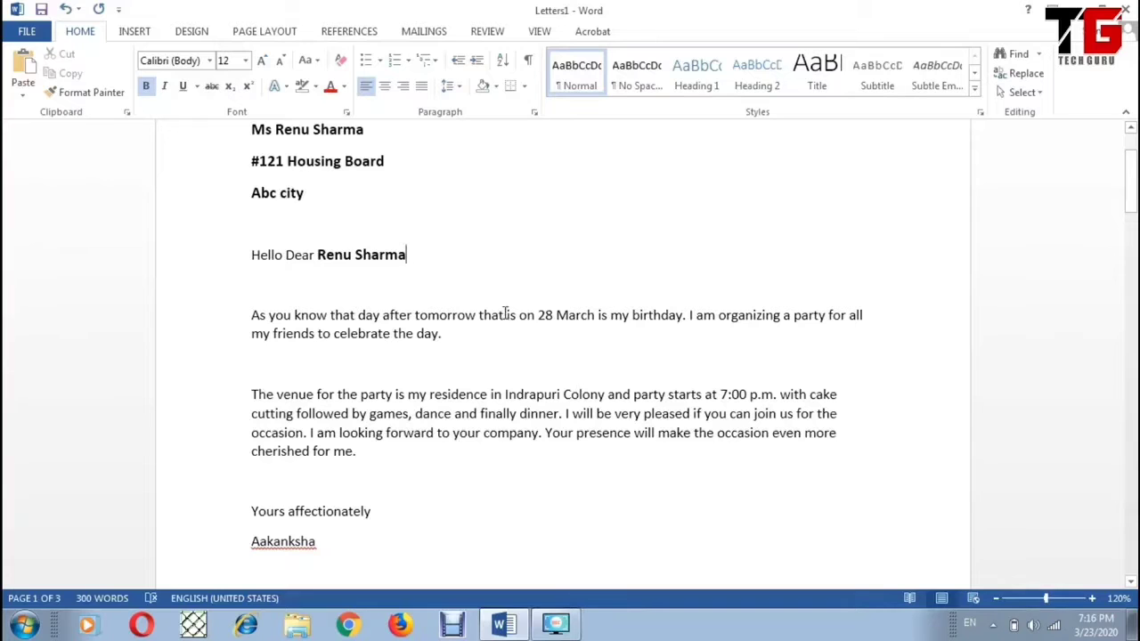
Step: Minimize the finished Letters1 merged document to reveal the desktop
left_click(1053, 9)
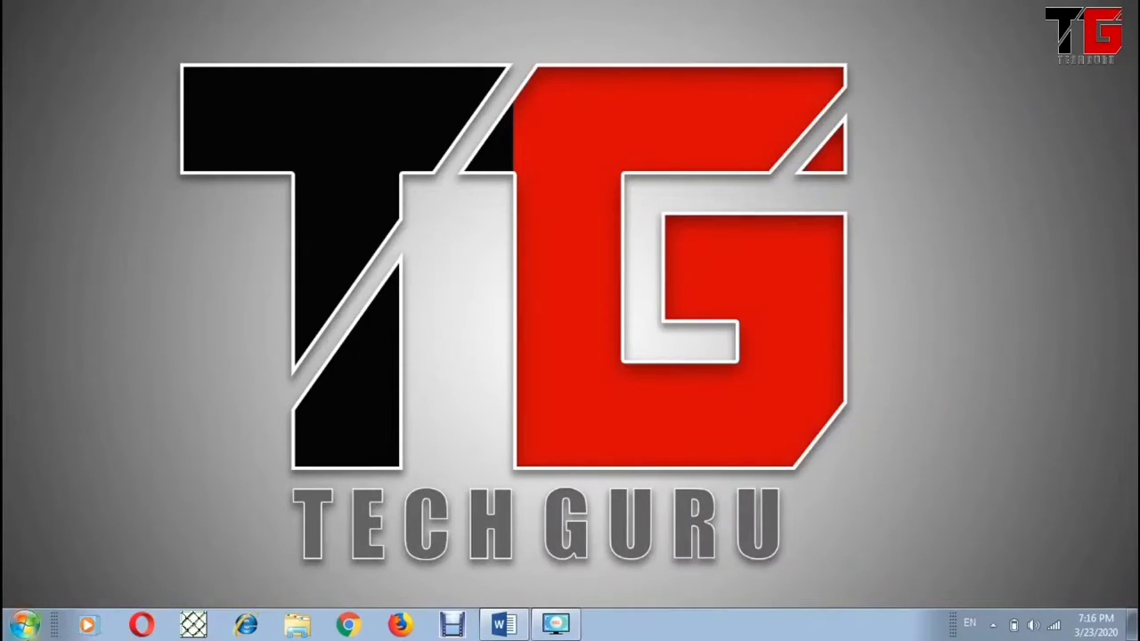
Step: Launch Word 2013 from the Start menu and create a blank document
left_click(24, 625)
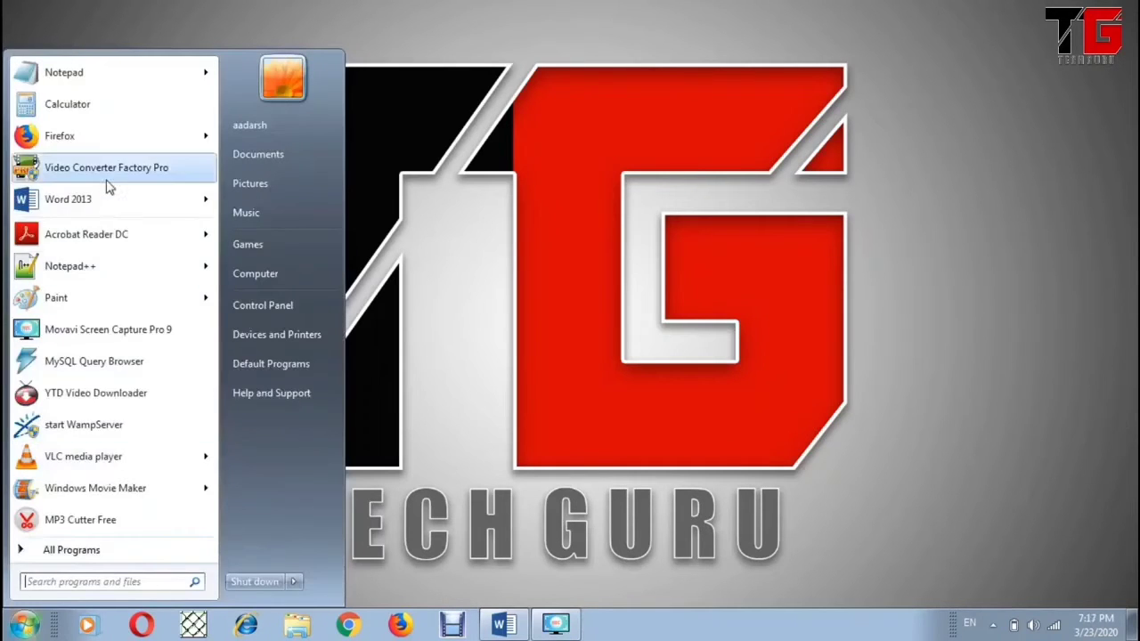
left_click(84, 210)
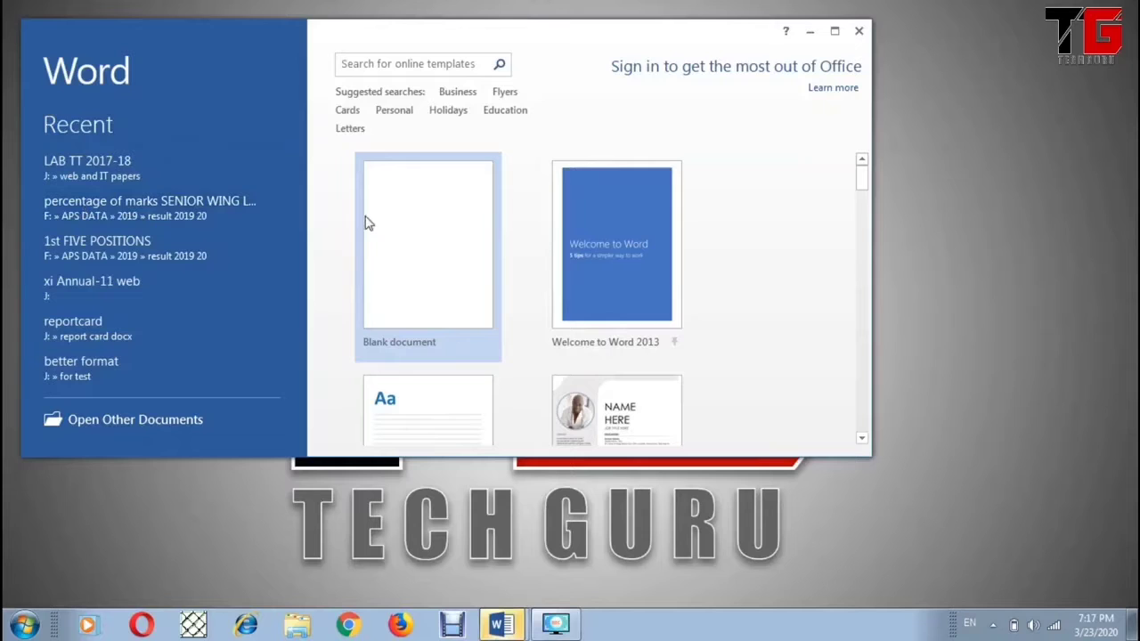
left_click(415, 242)
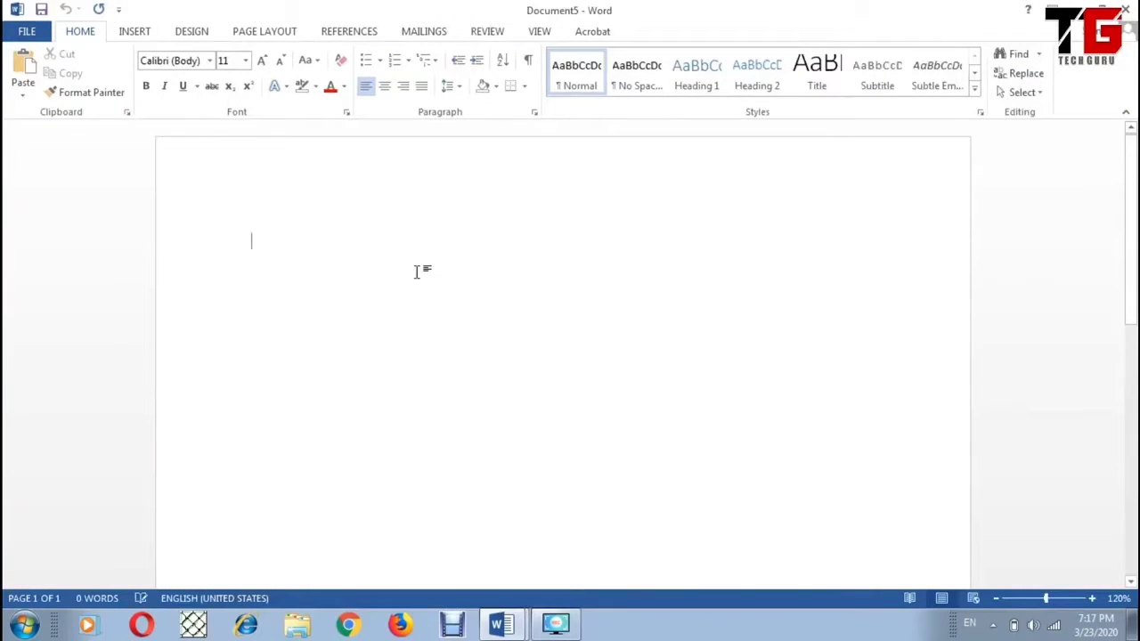
Step: Start the Step-by-Step Mail Merge Wizard from the Mailings tab
left_click(424, 36)
left_click(124, 82)
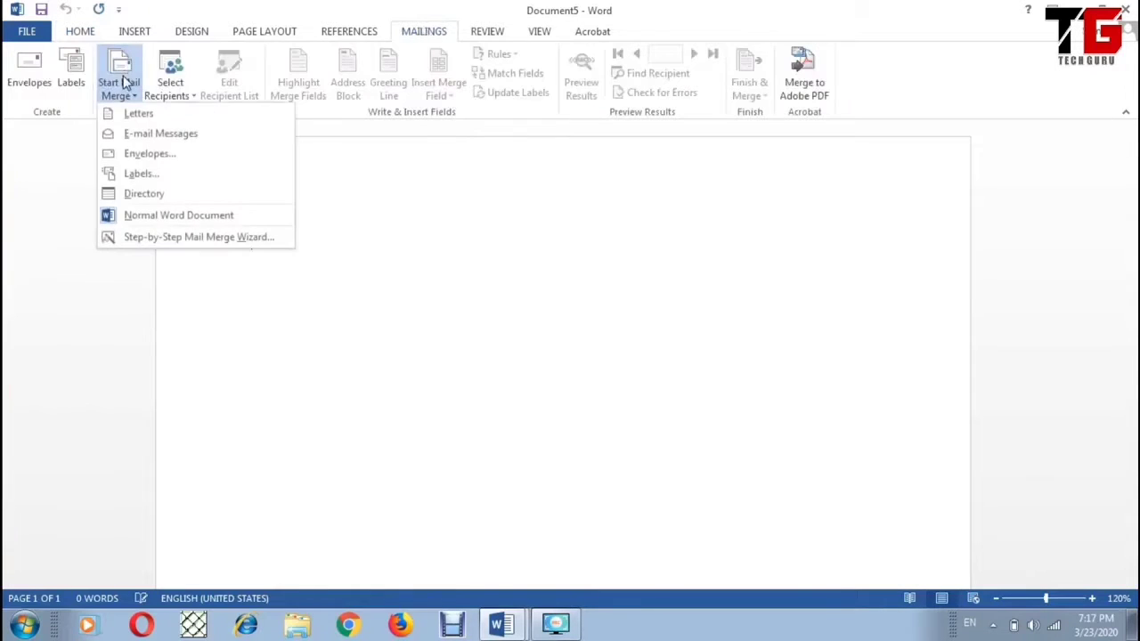
left_click(148, 237)
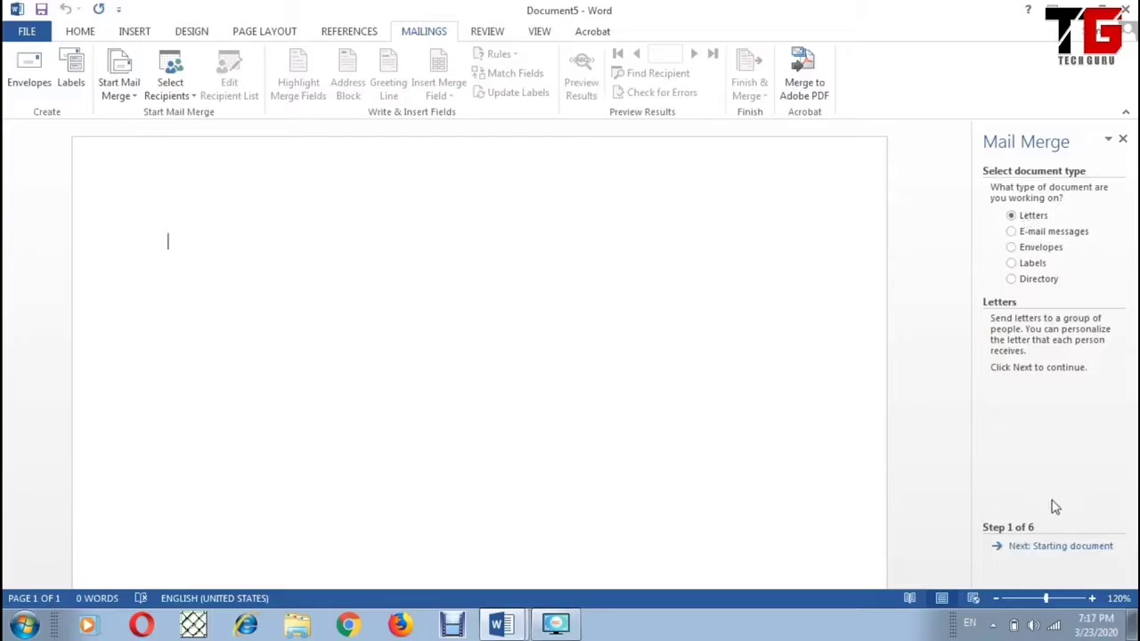
Step: Keep the current document as the starting letter, typing 'Hello Dear', and advance to Select recipients
left_click(1057, 547)
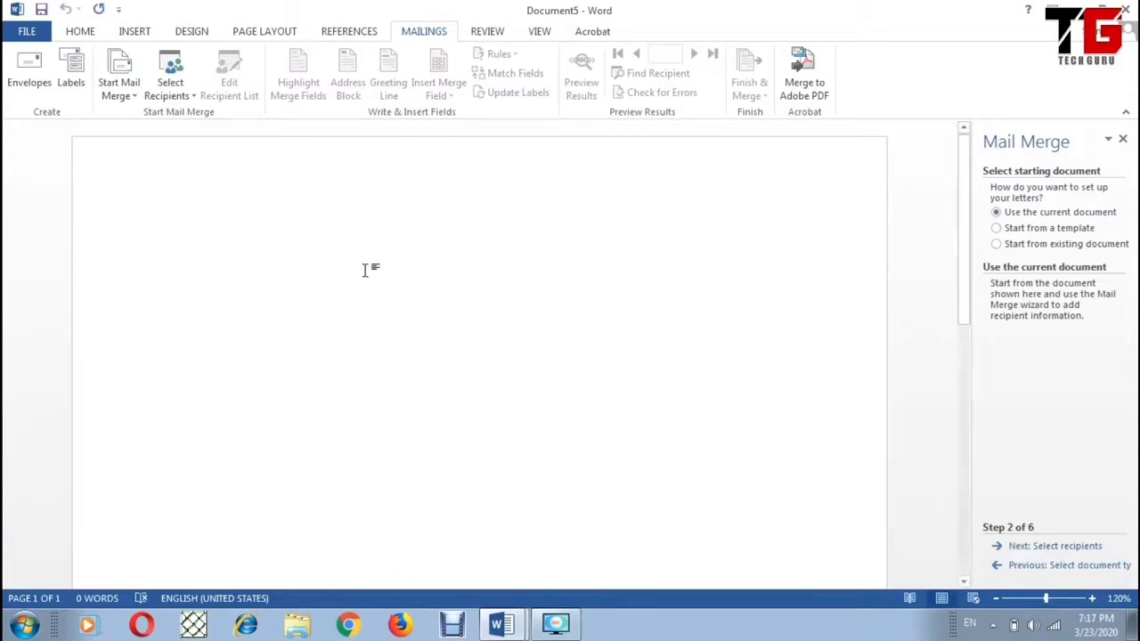
key("Return")
key("Return")
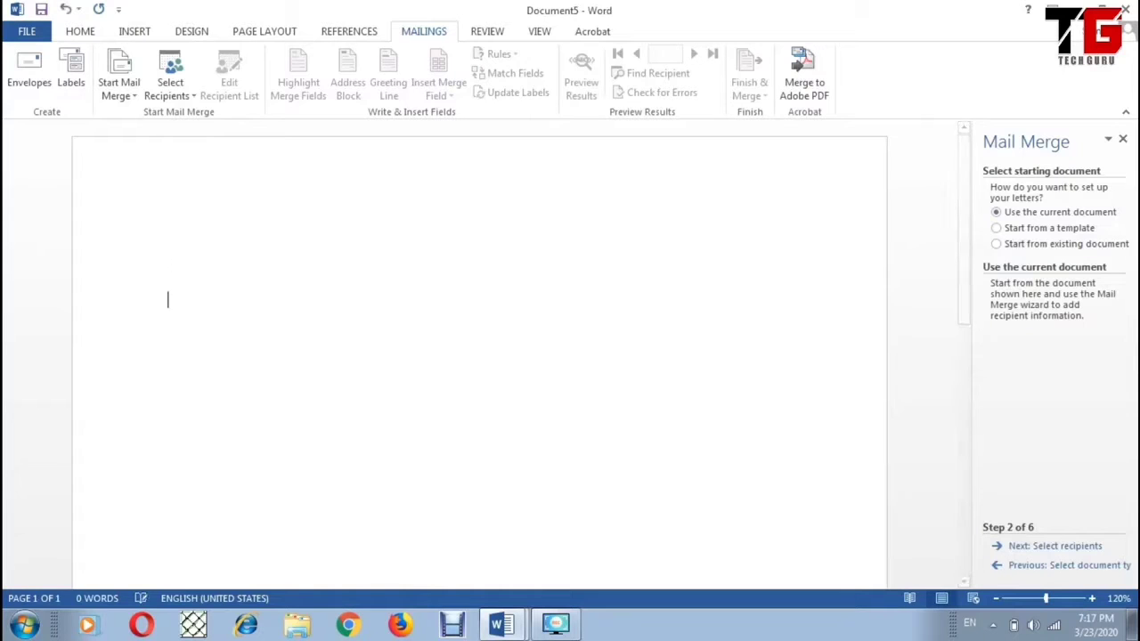
type("Hello Dea")
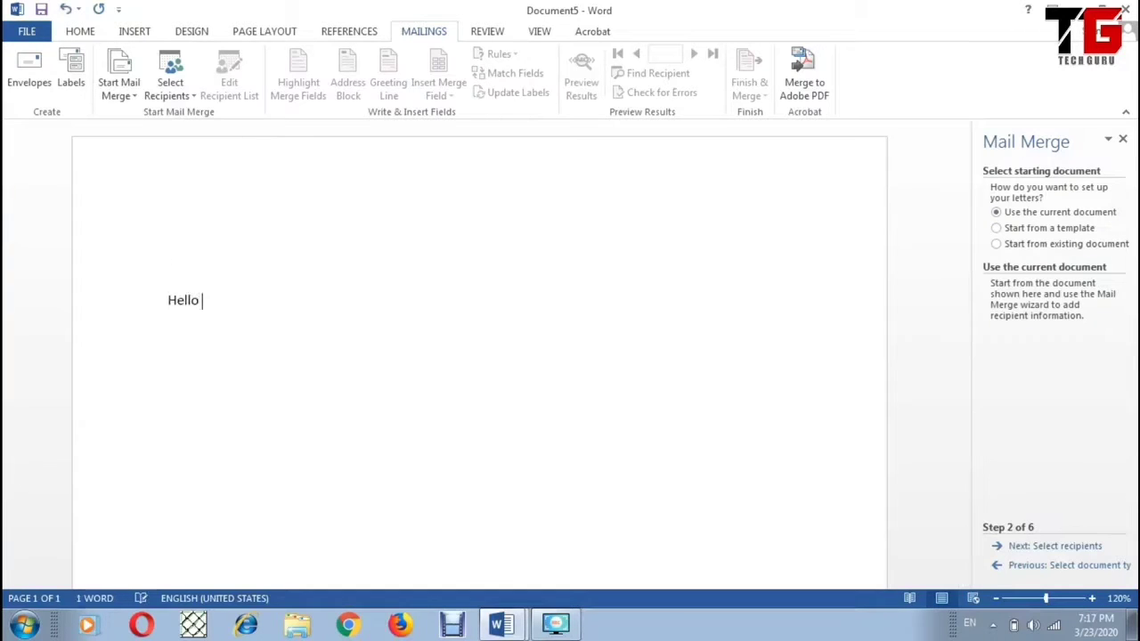
type("r")
key("Return")
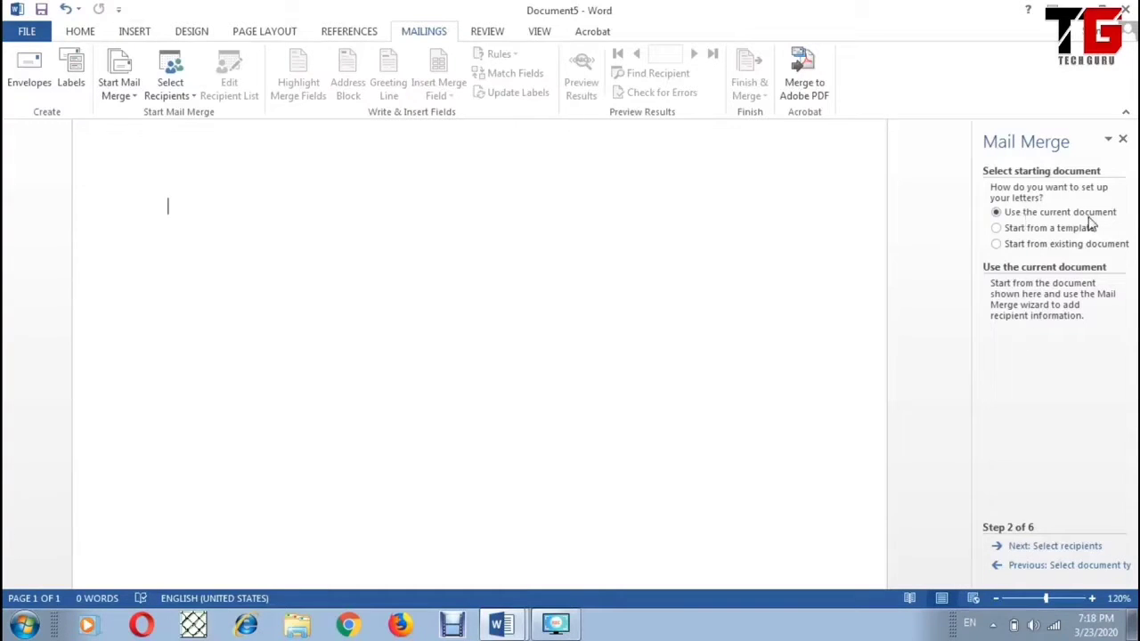
left_click(1054, 546)
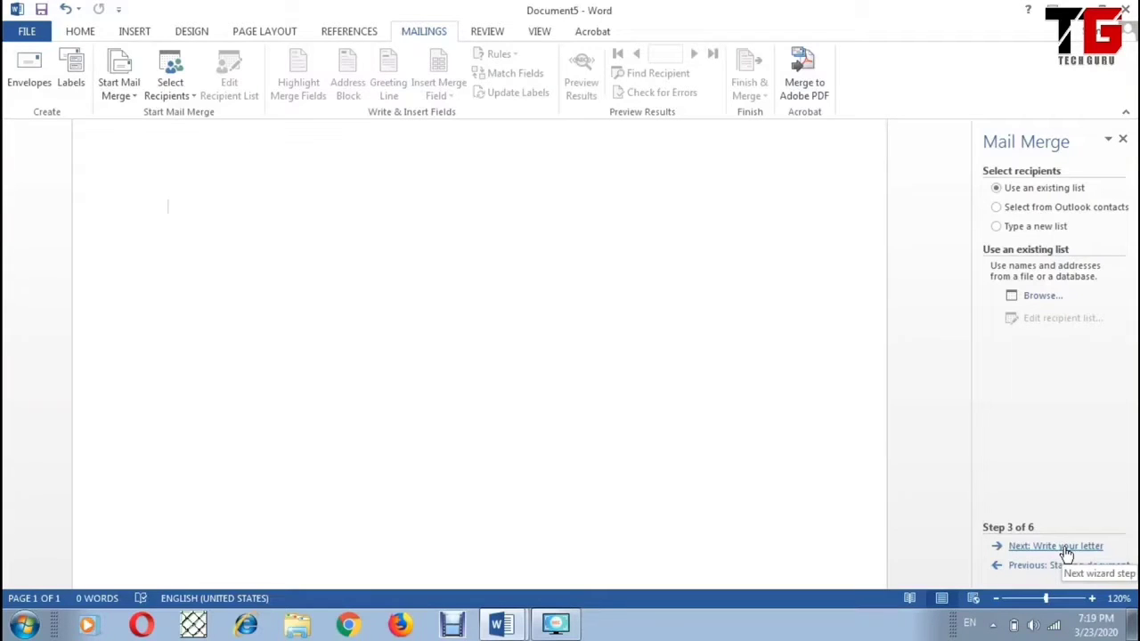
Step: Create a new recipient list and enter the first person's title, first and last name, street address and city
left_click(996, 227)
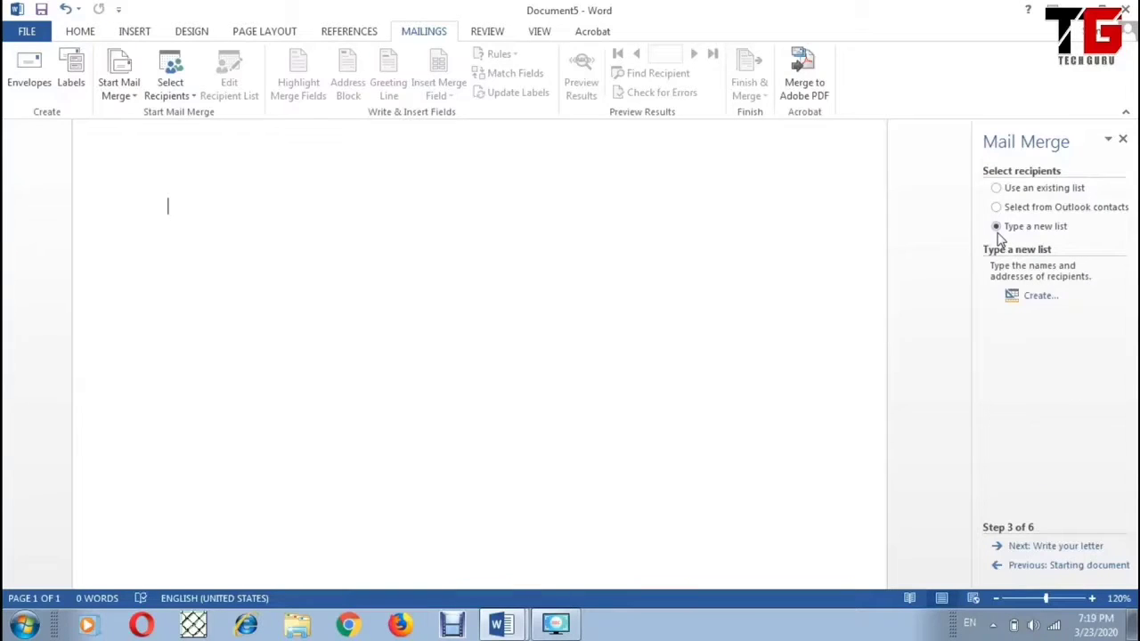
left_click(1038, 298)
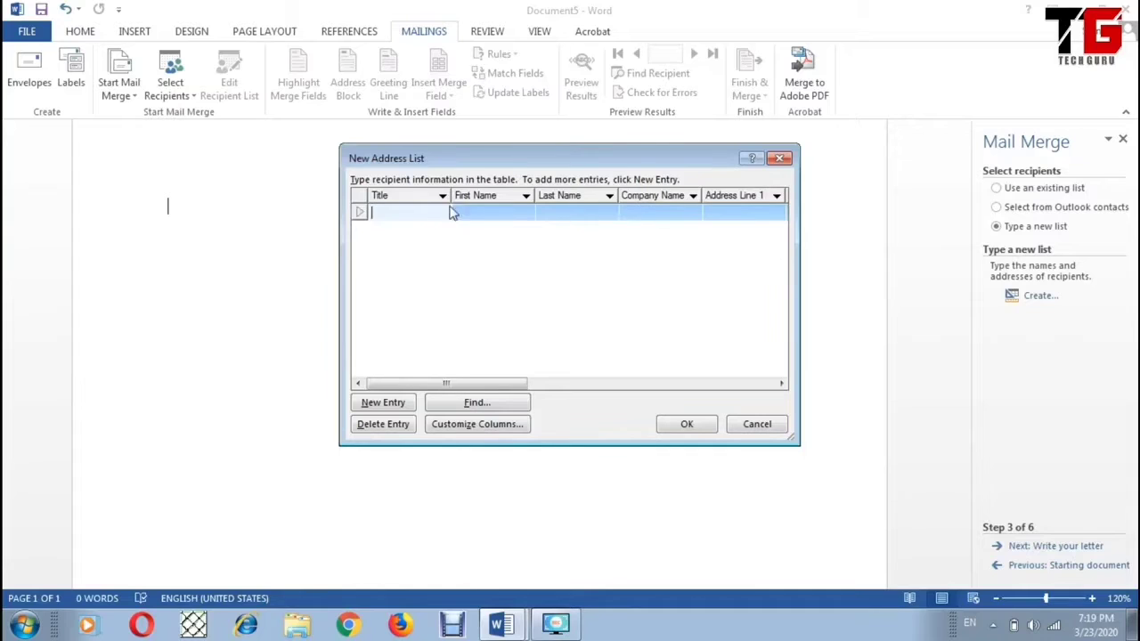
type("Ms.")
key("Tab")
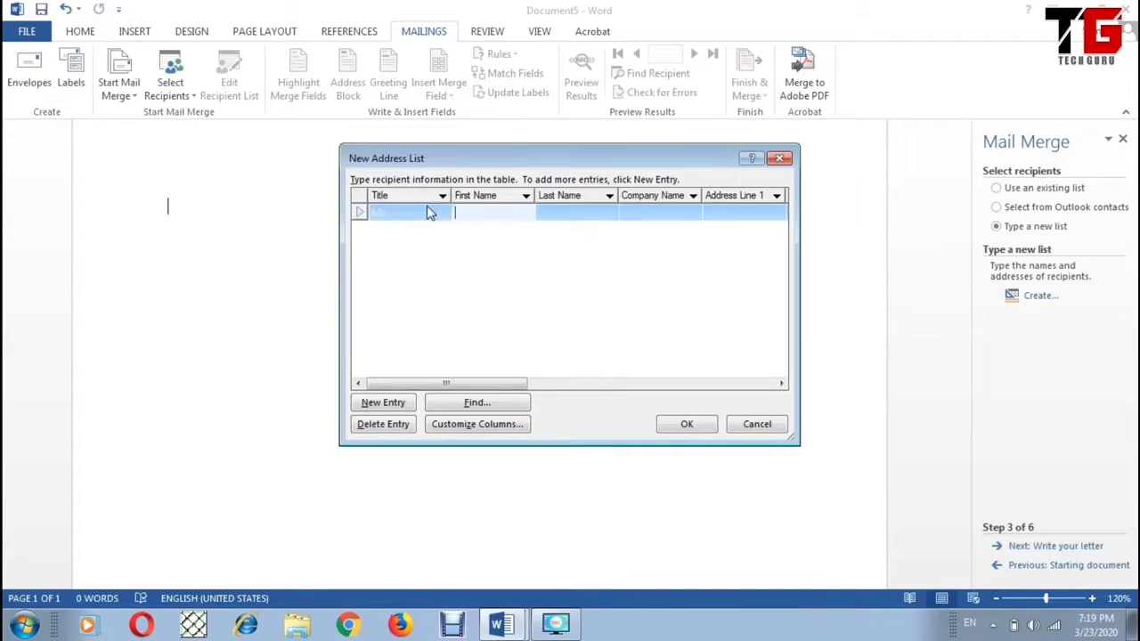
type("Seema")
key("Tab")
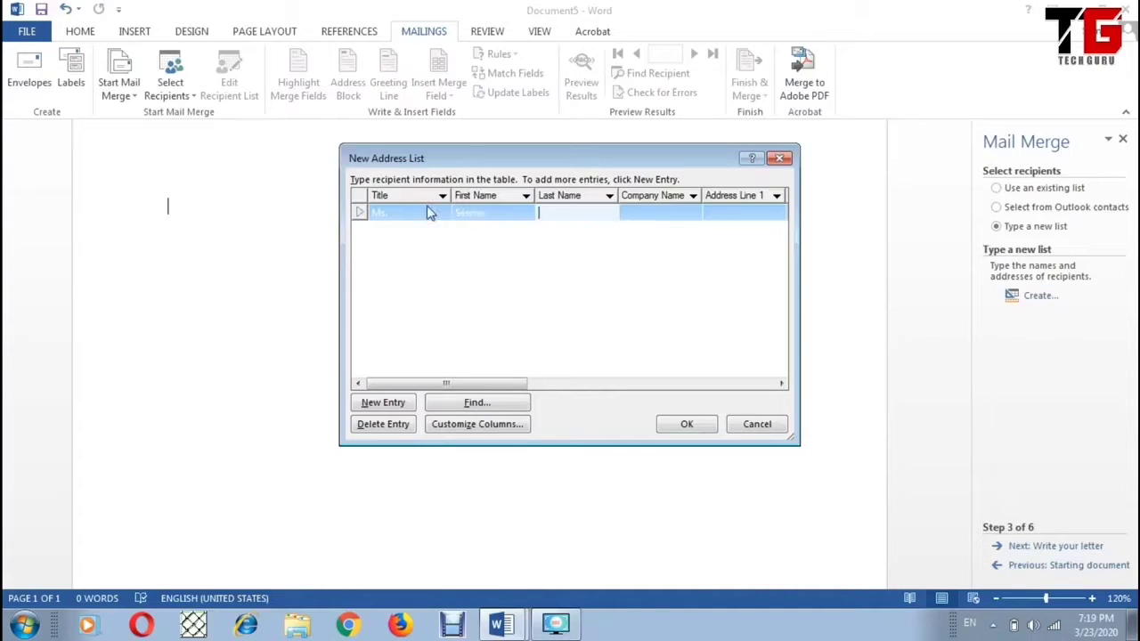
type("Verma")
key("Tab")
key("Tab")
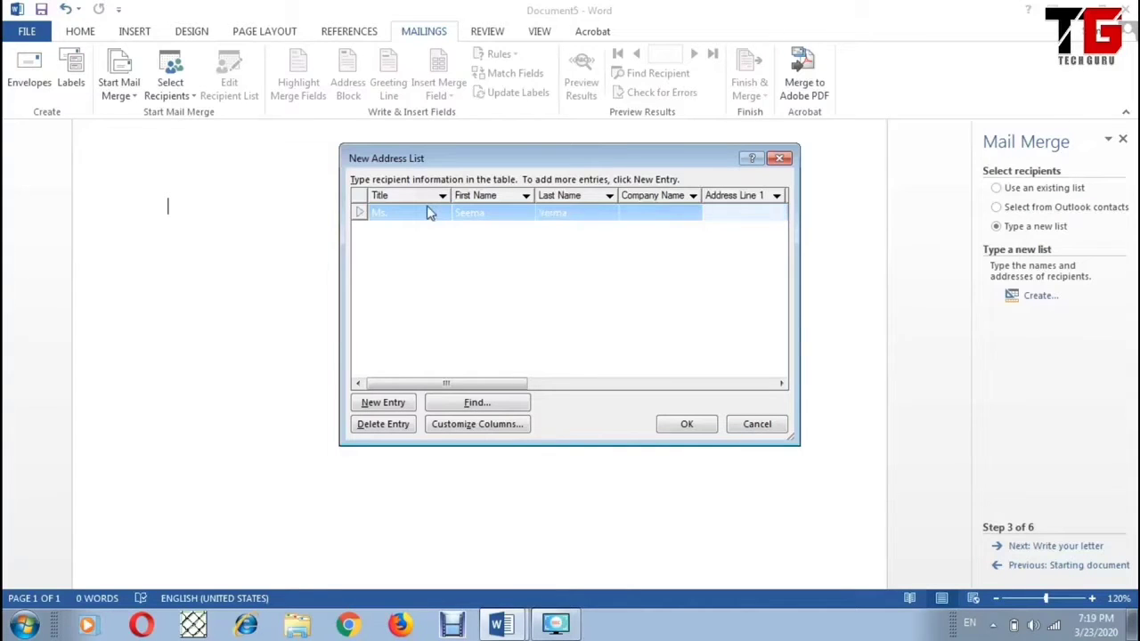
type("#121")
type(" Housing ")
type("Board")
key("Tab")
key("Tab")
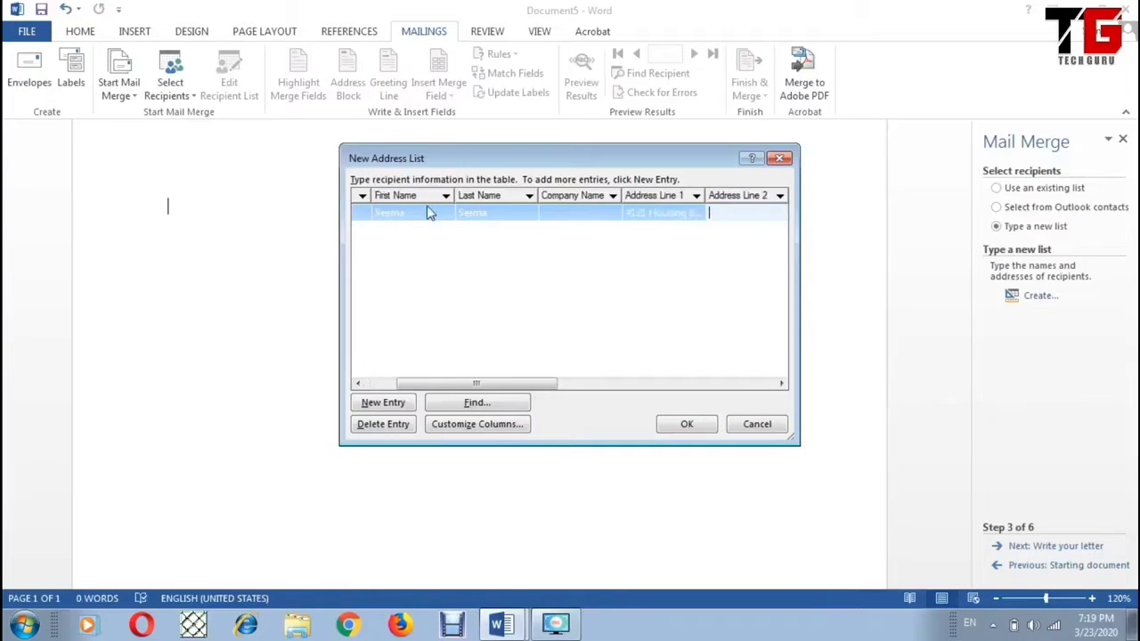
type("Chd")
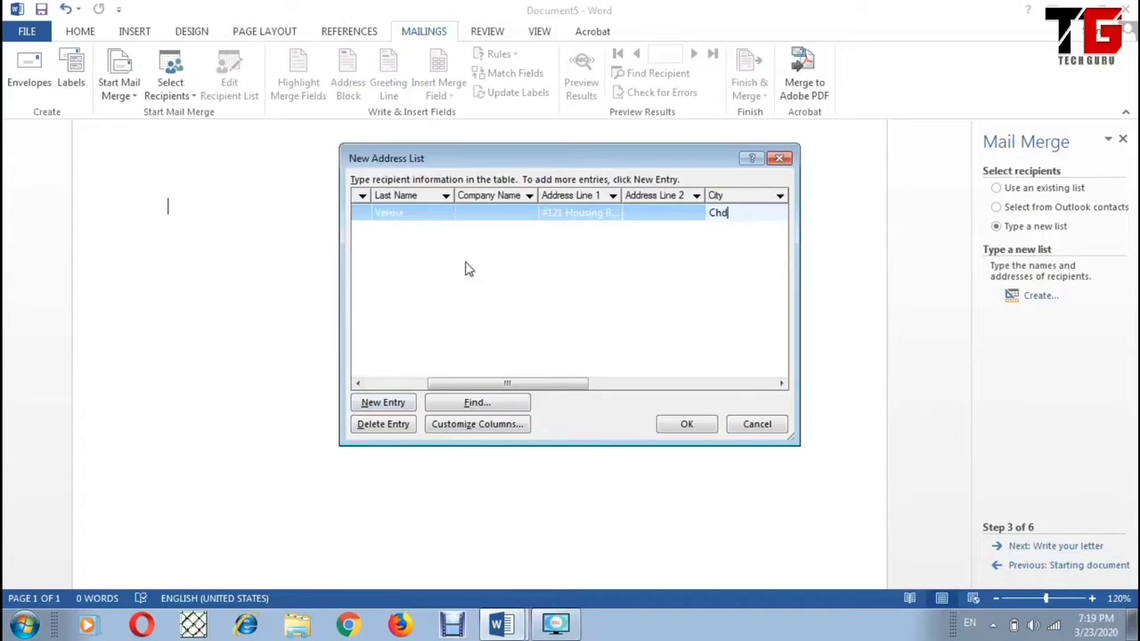
left_click(383, 406)
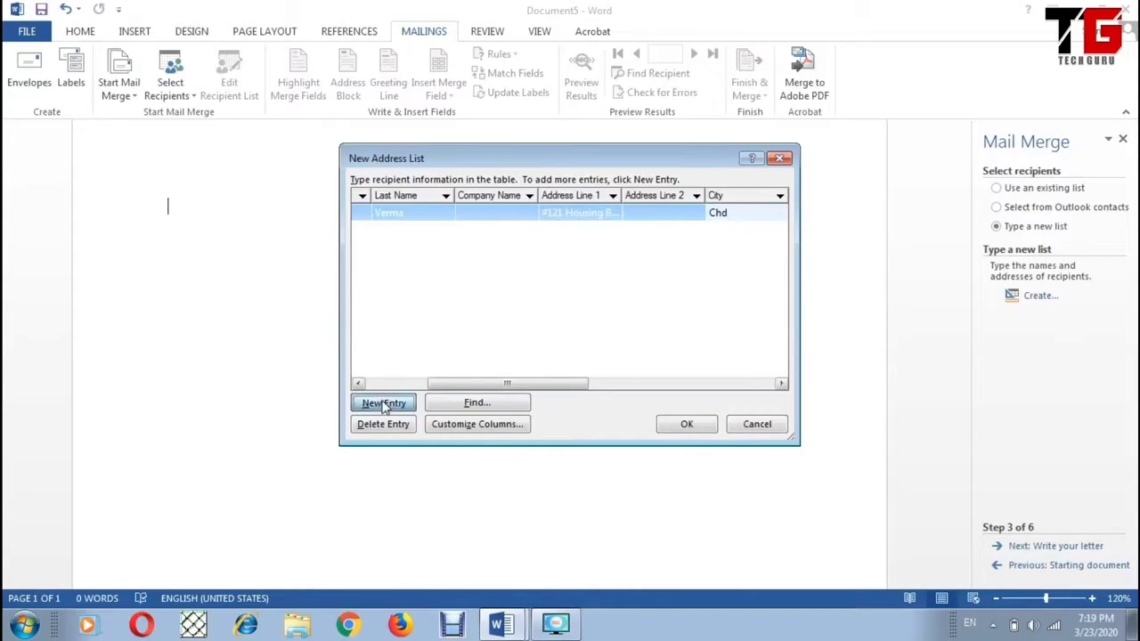
Step: Enter the second recipient's title, first and last name, street address and city
type("Ms.")
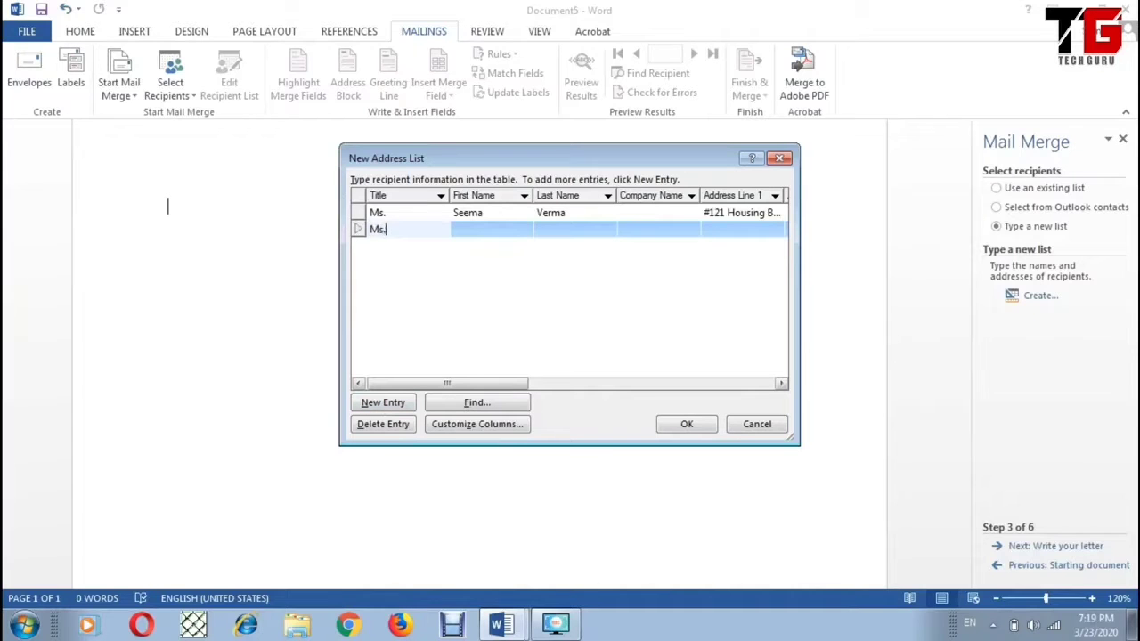
key("Tab")
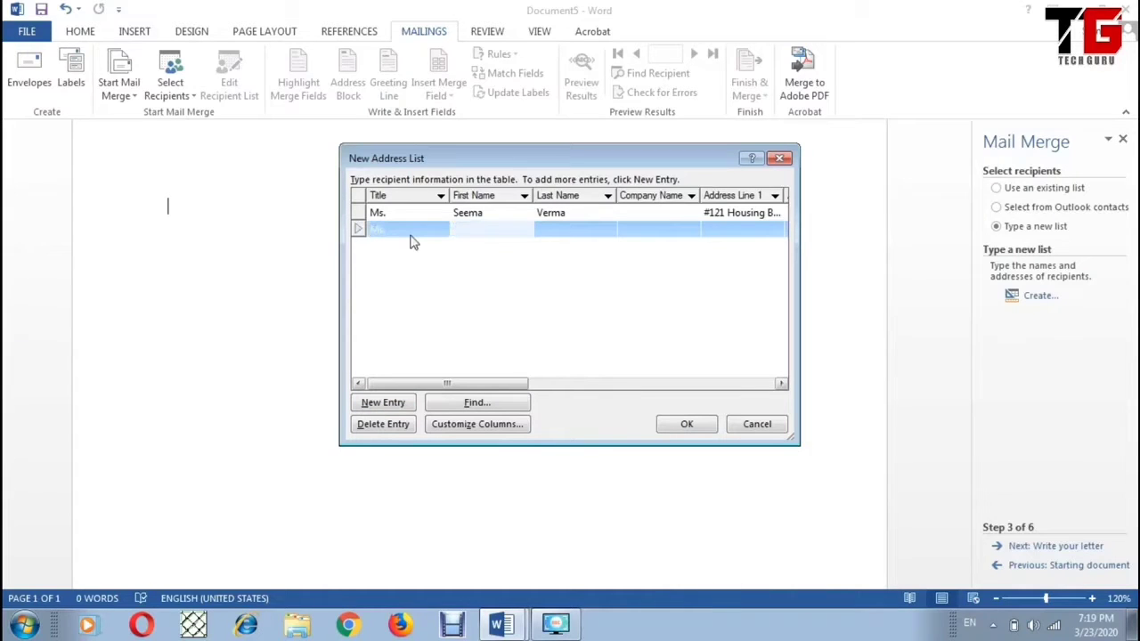
type("Ravi")
key("Tab")
type("Sharma")
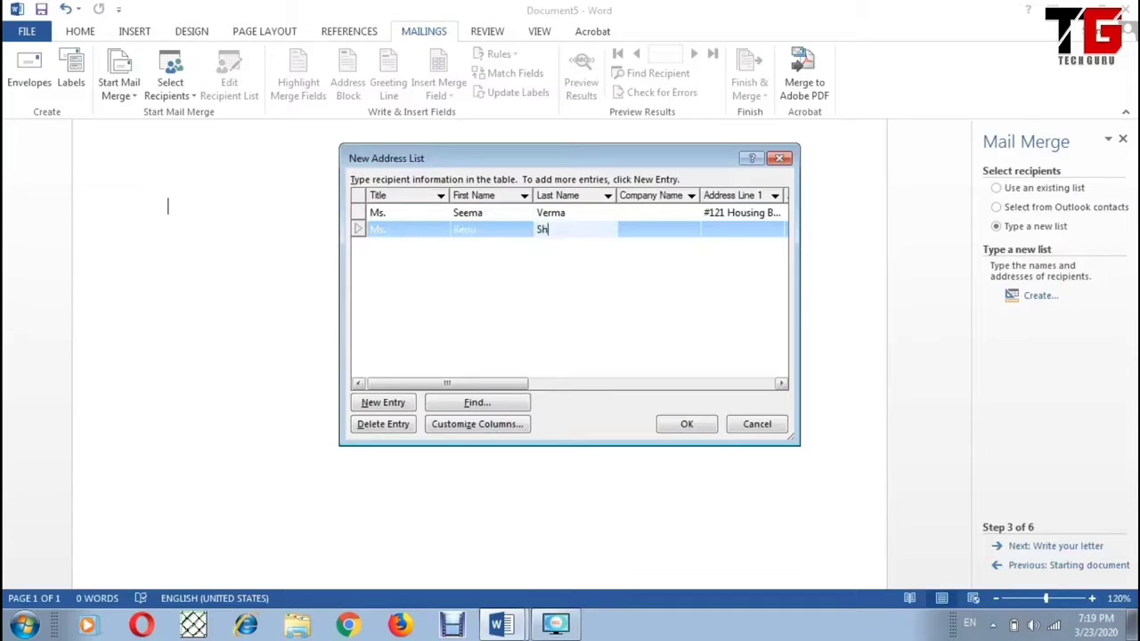
key("Tab")
key("Tab")
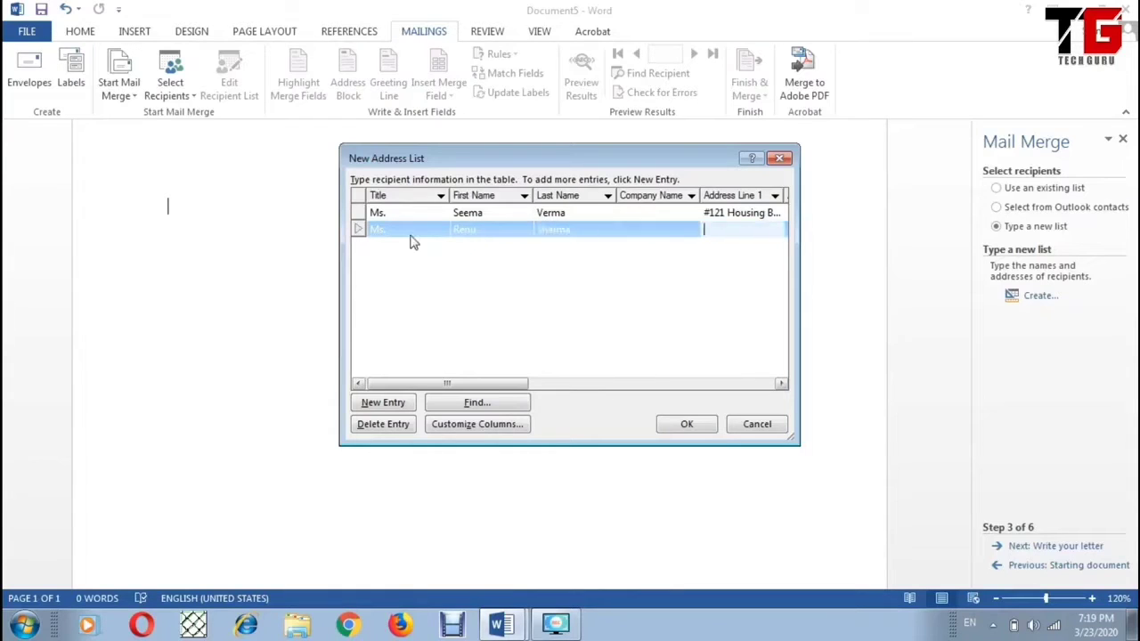
type("#233 MDC")
key("Tab")
key("Tab")
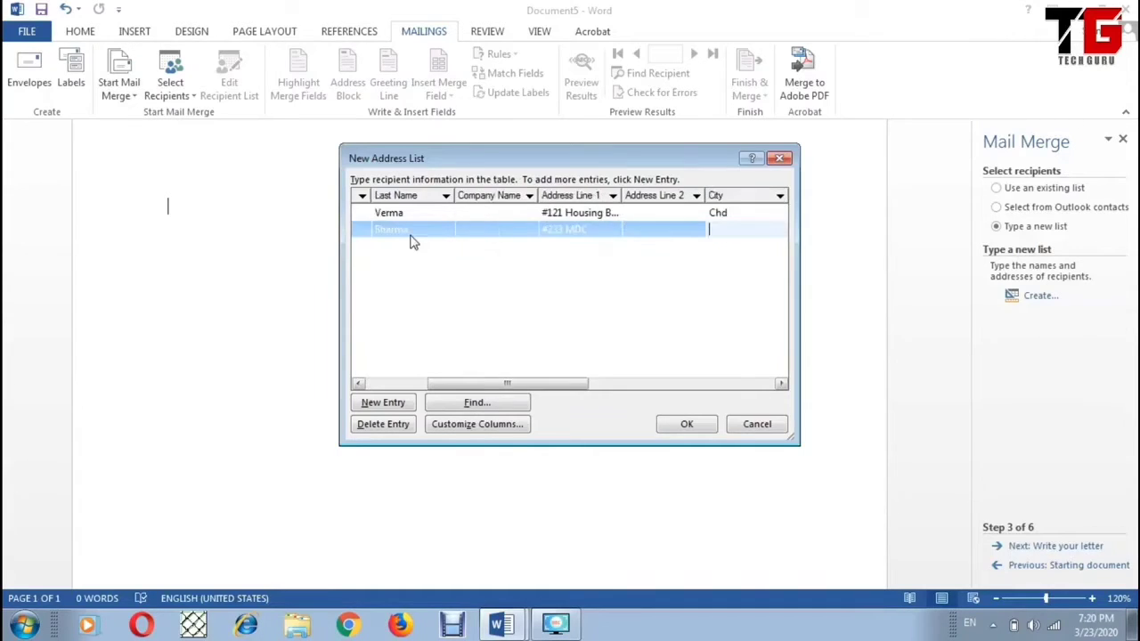
type("Panchkula")
key("Tab")
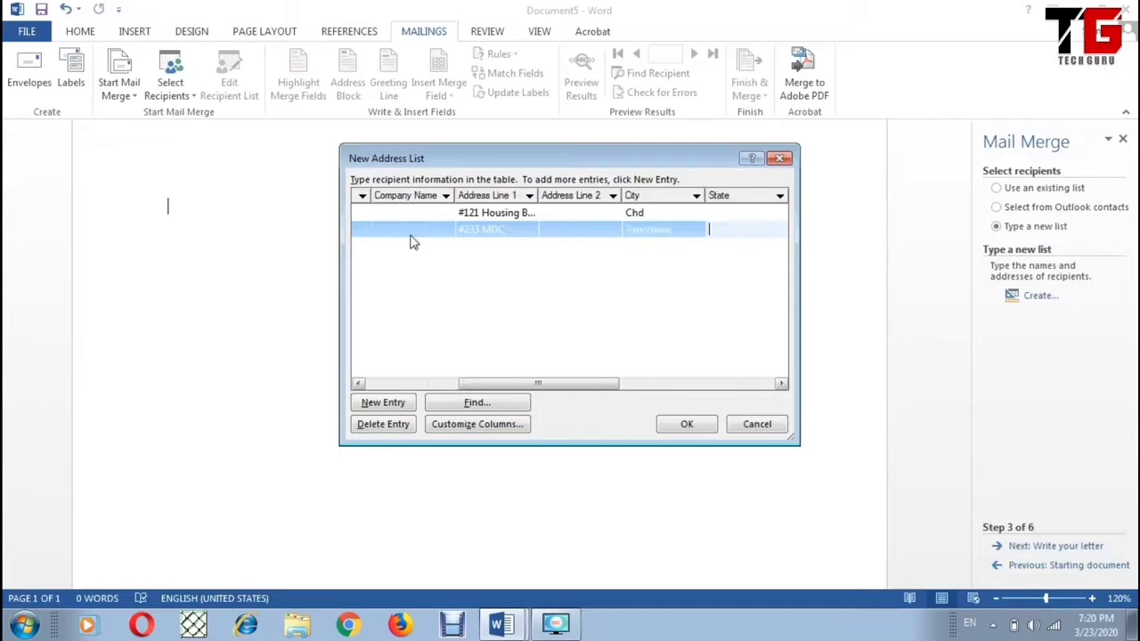
Step: Add a third recipient with title, name, street address and city, then confirm the list
left_click(381, 404)
type("Mr.")
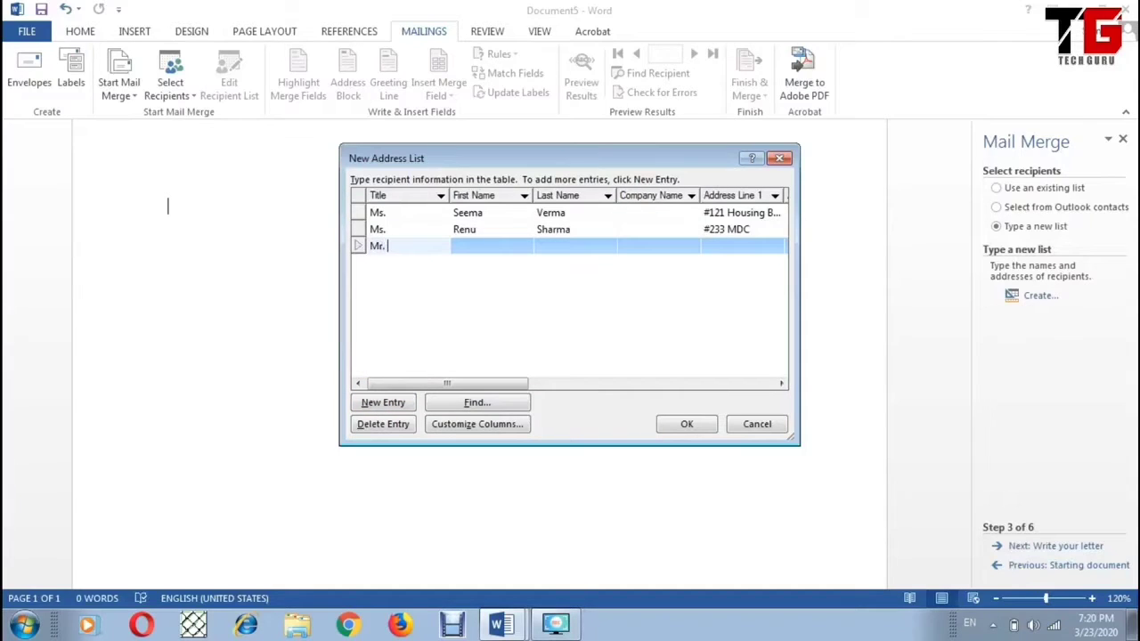
key("Tab")
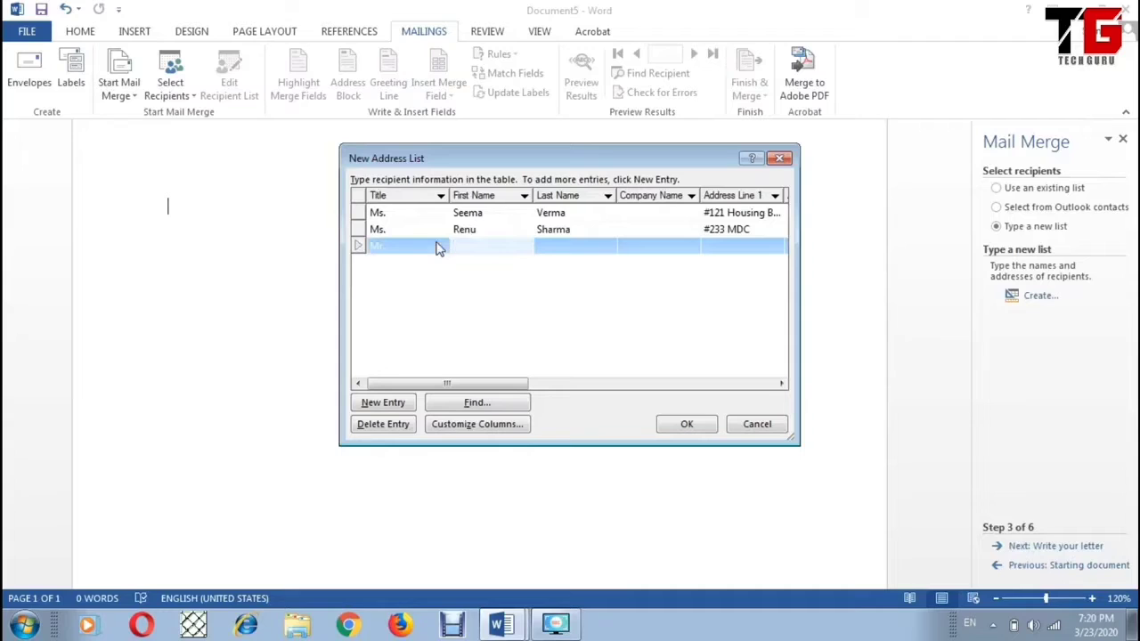
type("Ravi")
key("Tab")
type("Dutta")
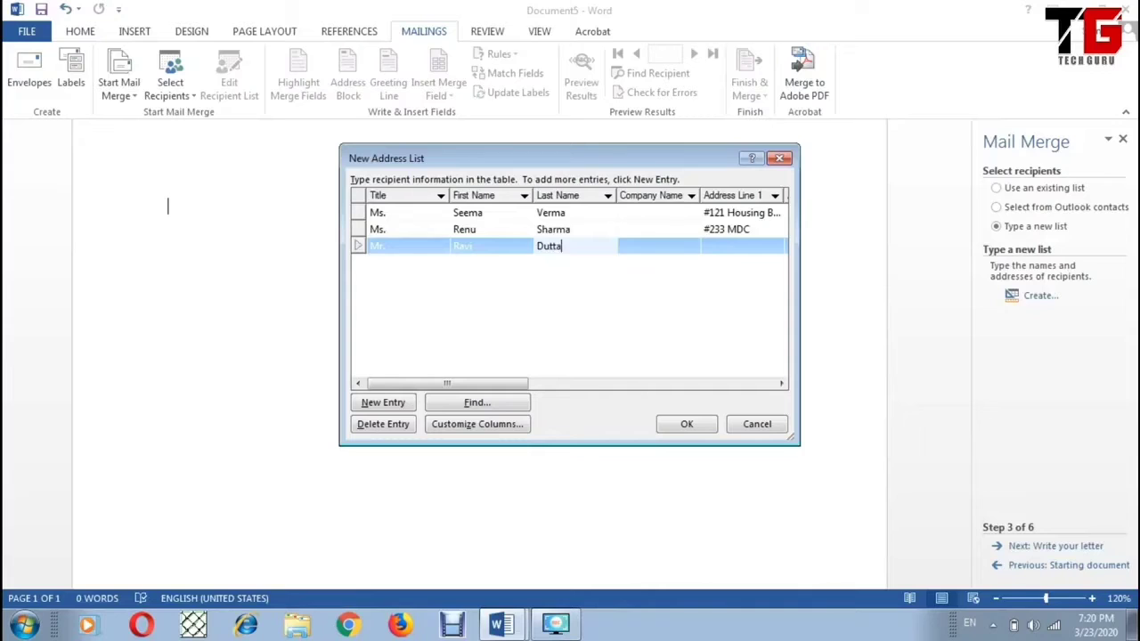
key("Tab")
key("Tab")
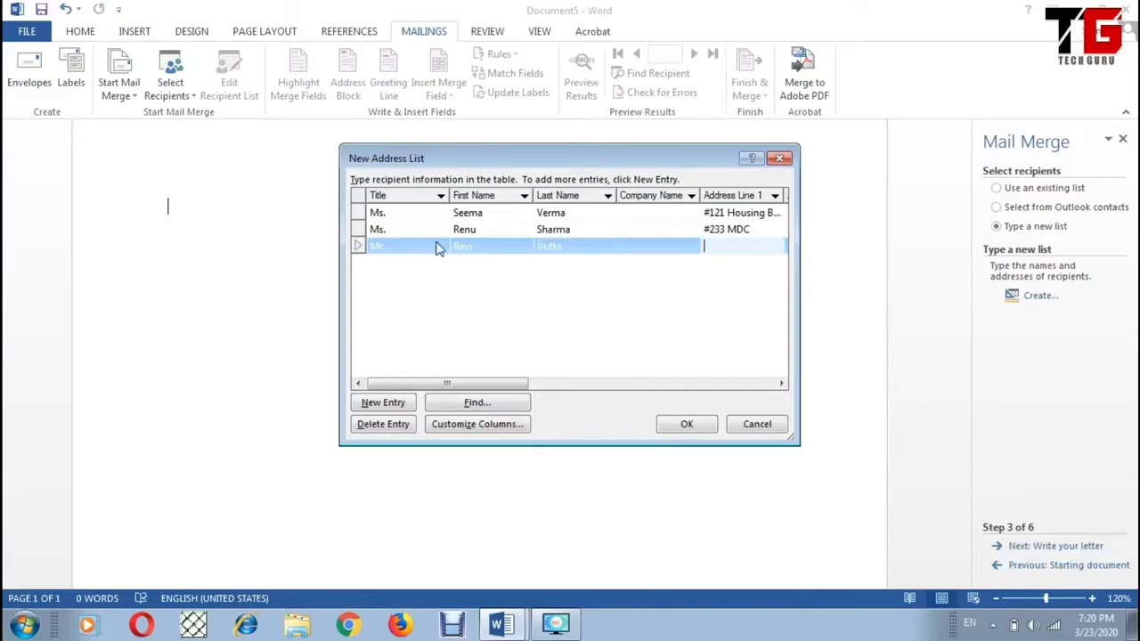
type("#444 Sec 7")
key("Tab")
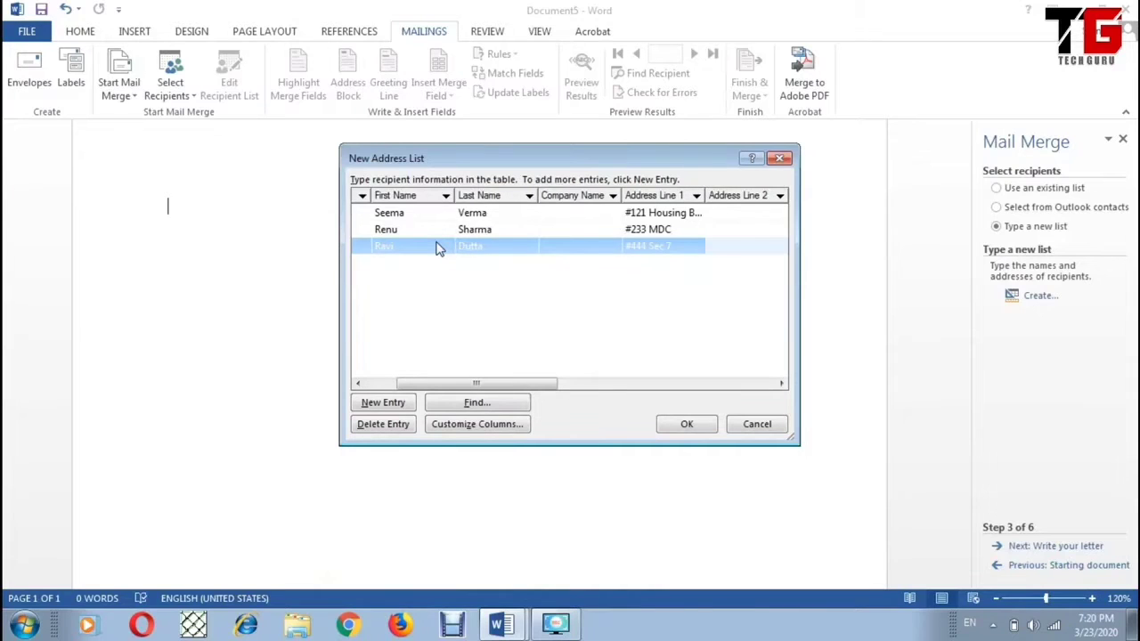
key("Tab")
type("Chd")
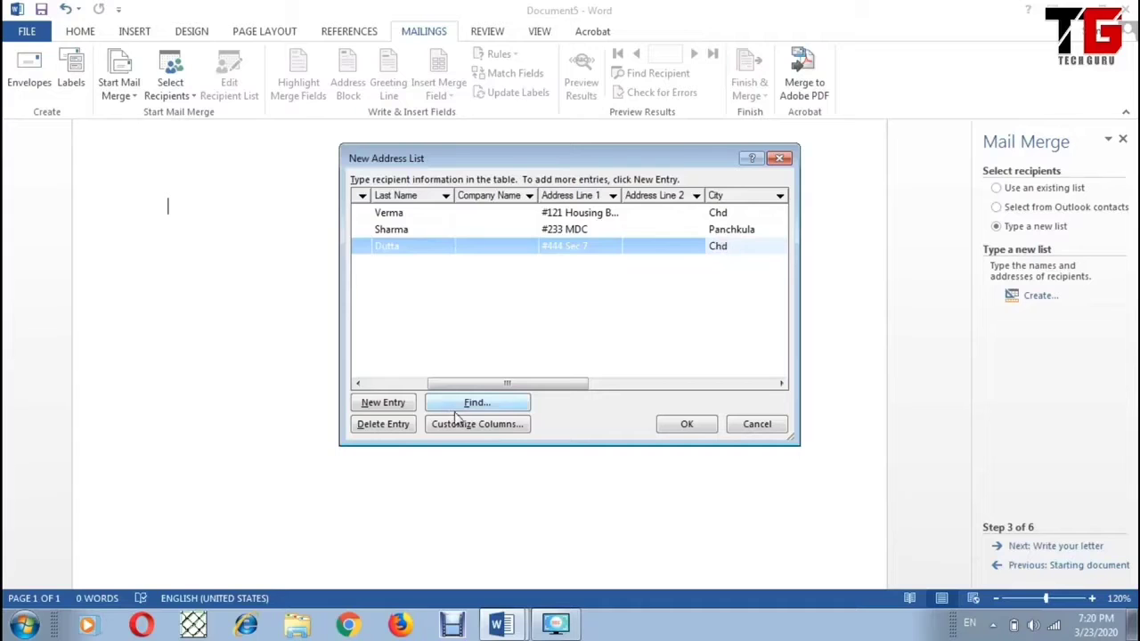
left_click(686, 427)
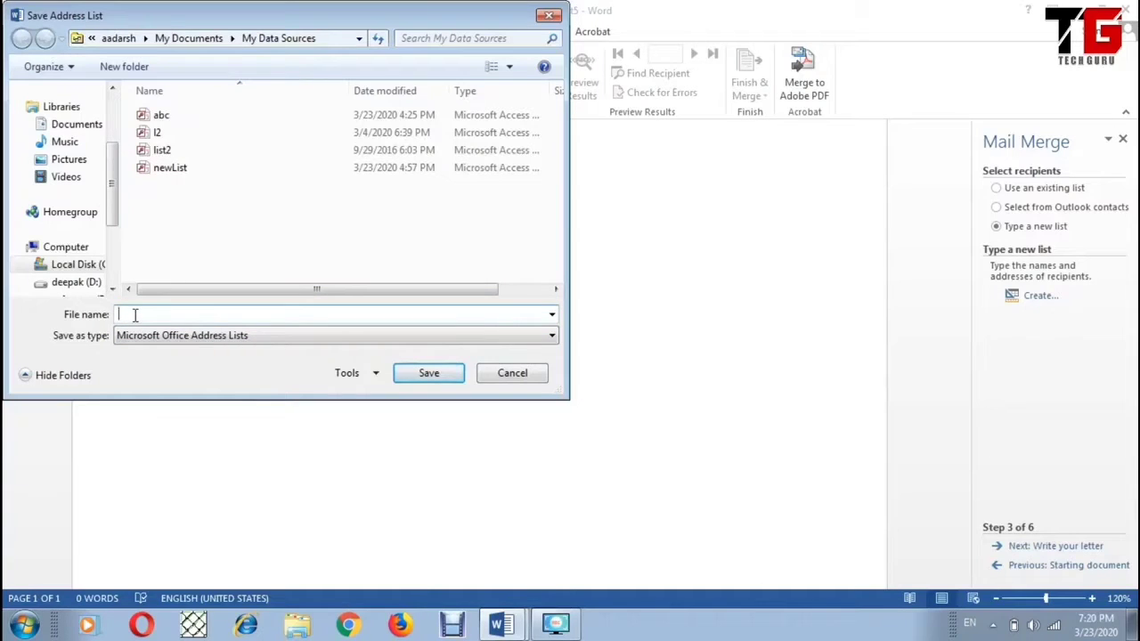
Step: Save the address list as mylist and accept the three recipients for the merge
type("mylist")
left_click(431, 374)
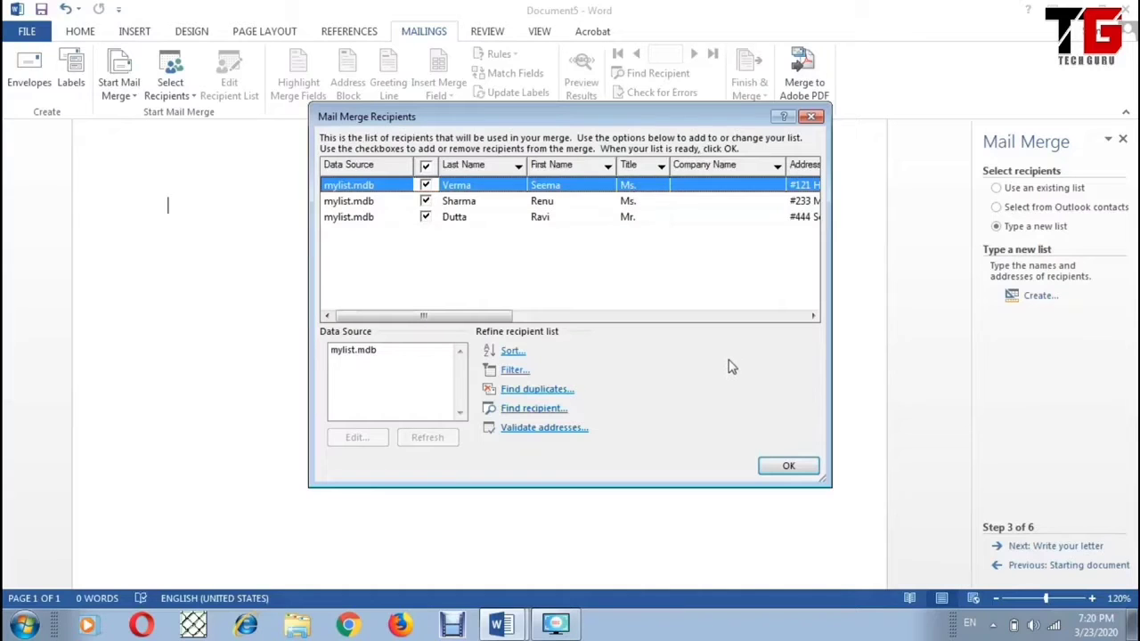
left_click(788, 467)
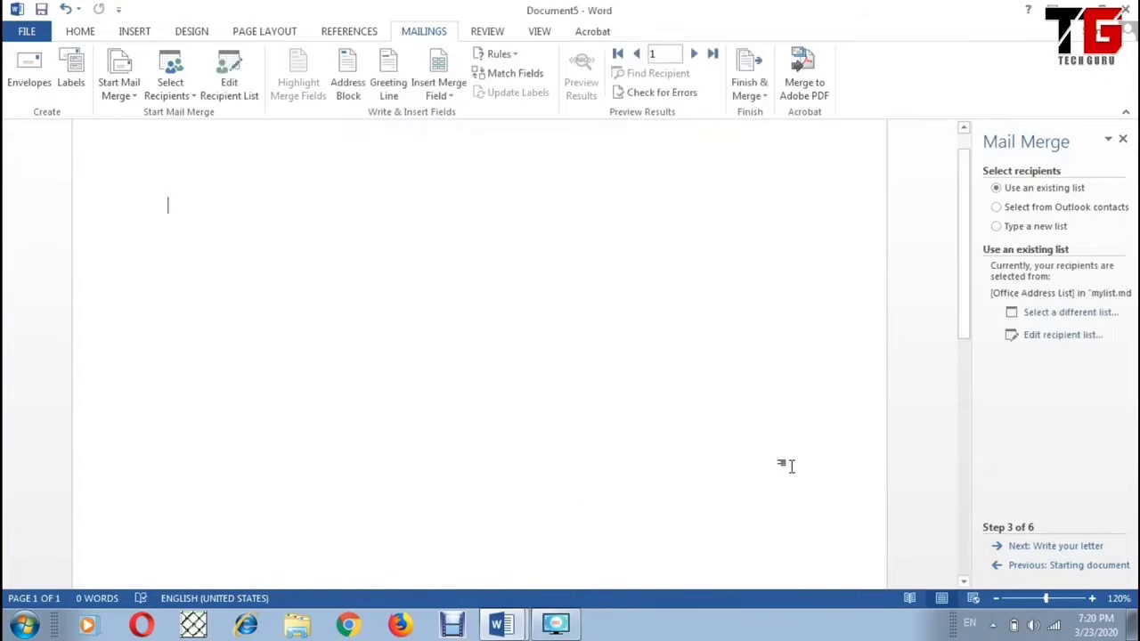
Step: Move to writing the letter, type 'Hello dear' and paste the invitation text below it
left_click(1050, 548)
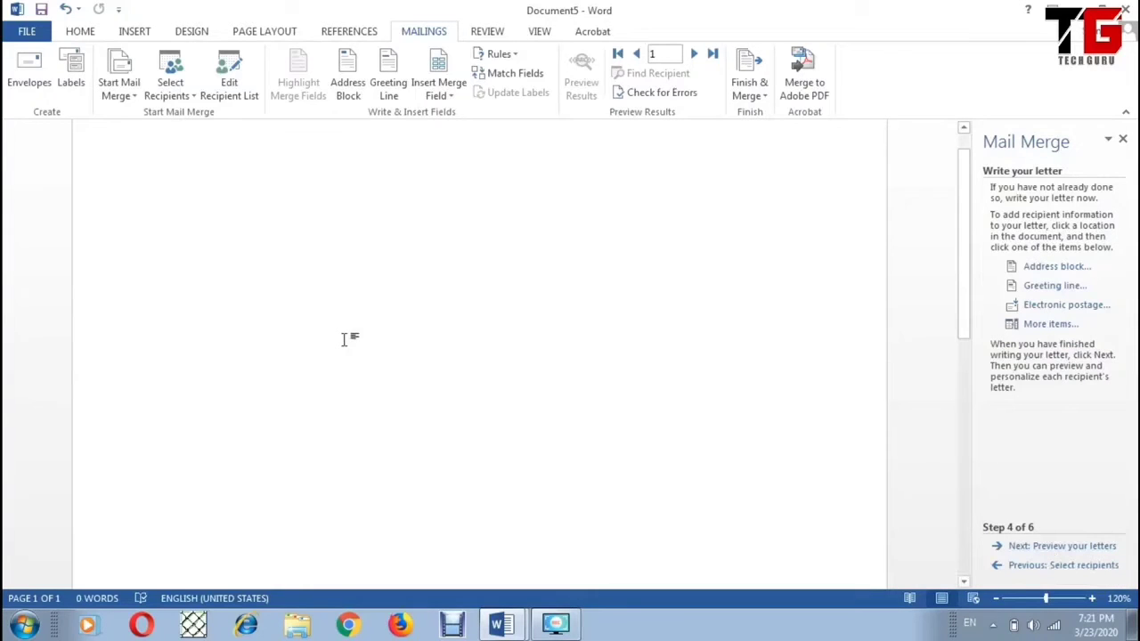
key("Return")
type("H")
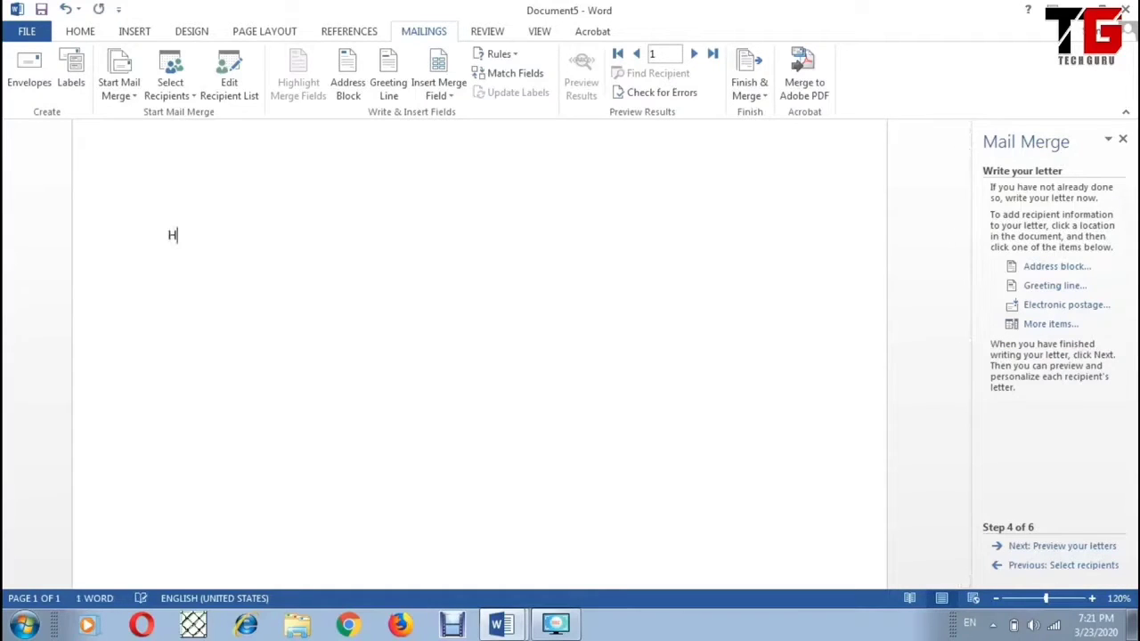
type("ello dear")
key("Return")
type("Hello Dear  As you know that day after tomorrow that is on 28 March is my birthday. I am organizing a party for all my friends to celebrate the day.  The venue for the party is my residence in Indrapuri Colony and party starts at 7:00 p.m. with cake cutting followed by games, dance and finally dinner. I will be very pleased if you can join us for the occasion. I am looking forward to your company. Your presence will make the occasion even more cherished for me.  Yours affectionately Aakanksha")
Step: Remove the duplicate greeting line and add an empty line at the top of the letter
left_click_drag(253, 236, 165, 215)
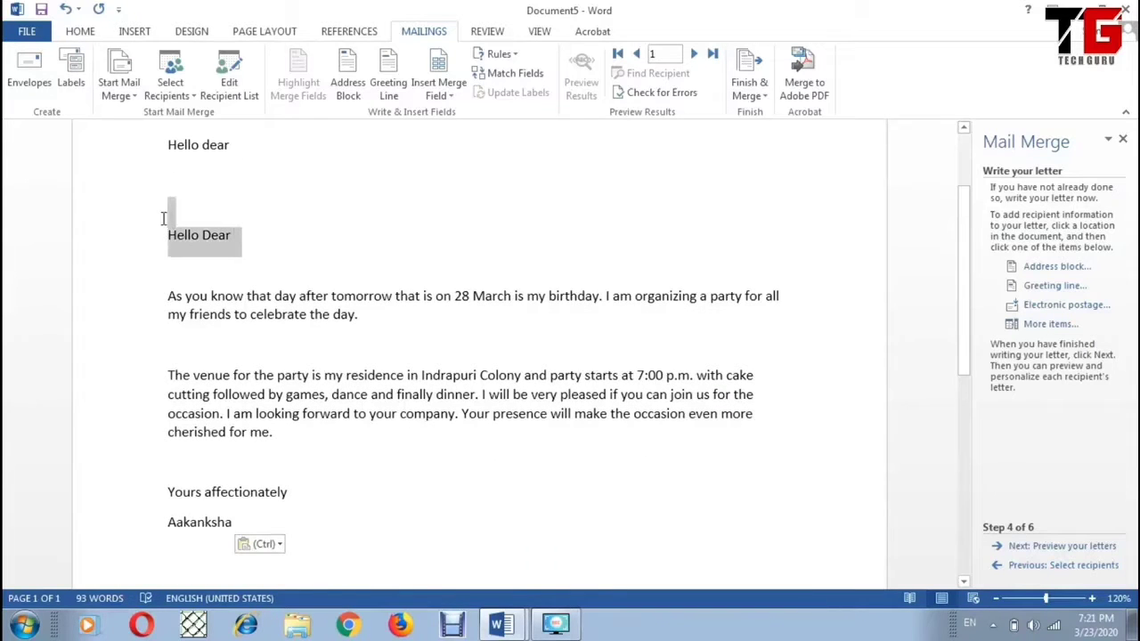
key("Delete")
key("Delete")
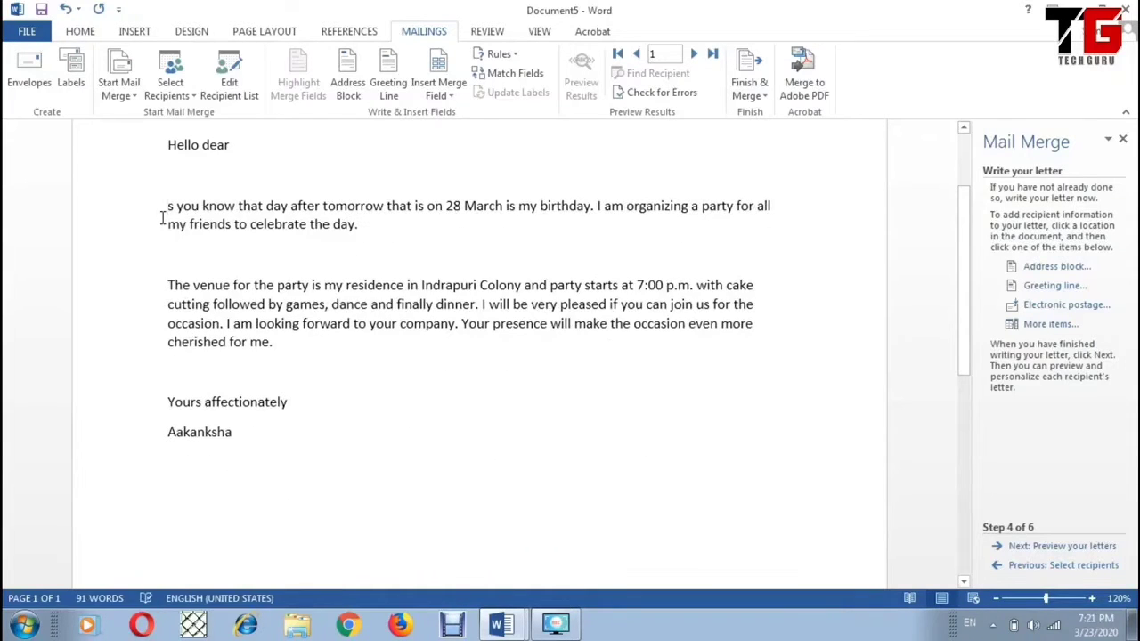
key("ctrl+z")
key("ctrl+z")
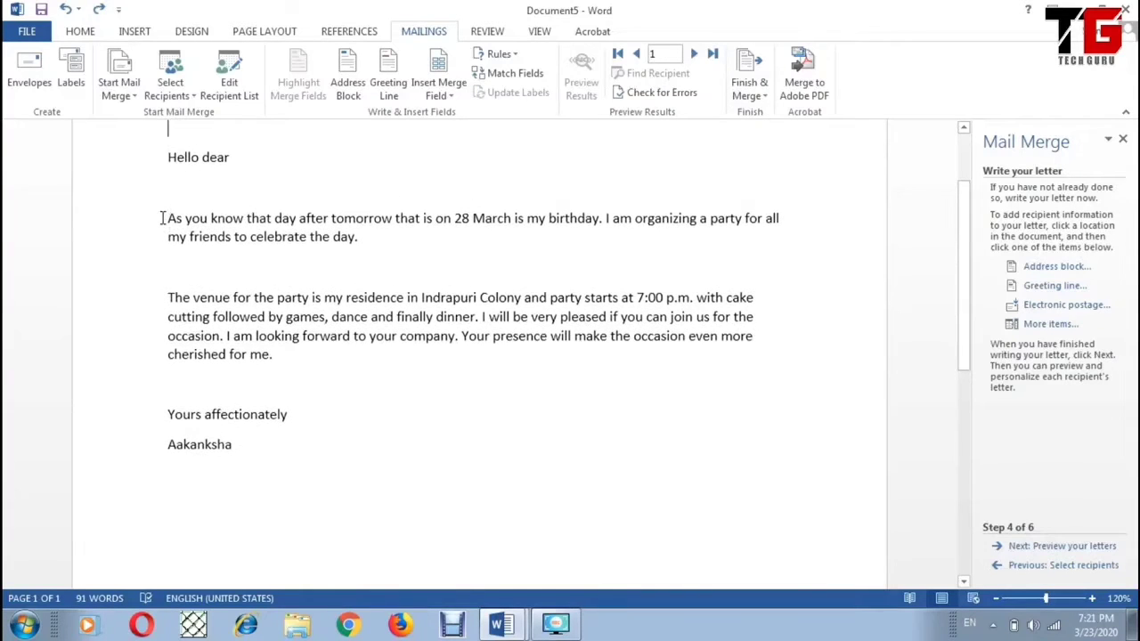
scroll(162, 218, "up", 2)
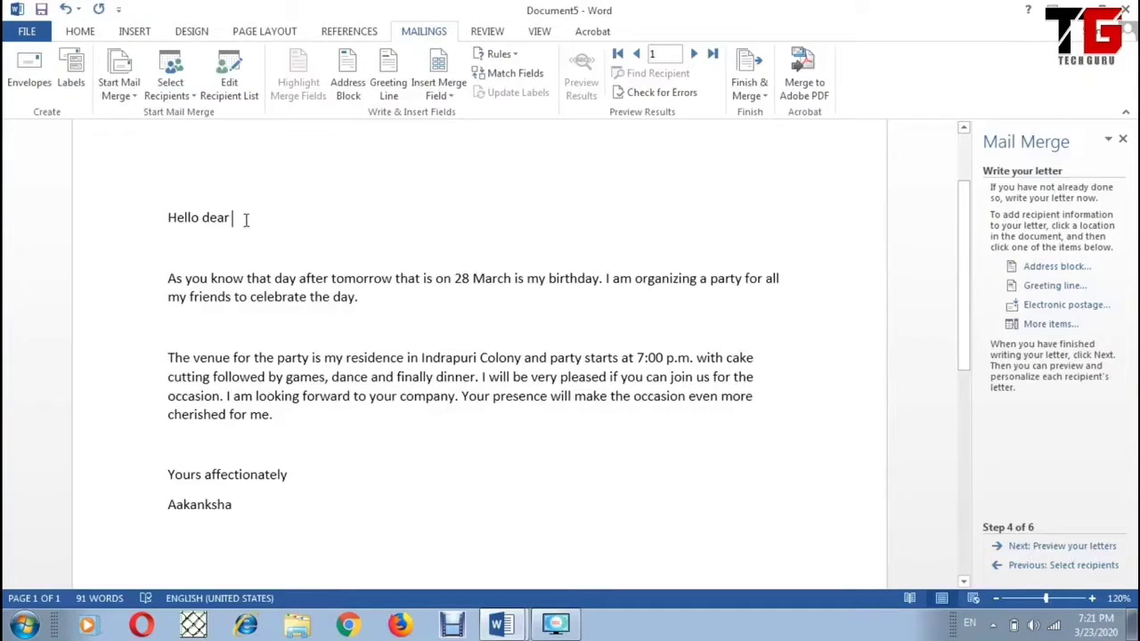
key("Return")
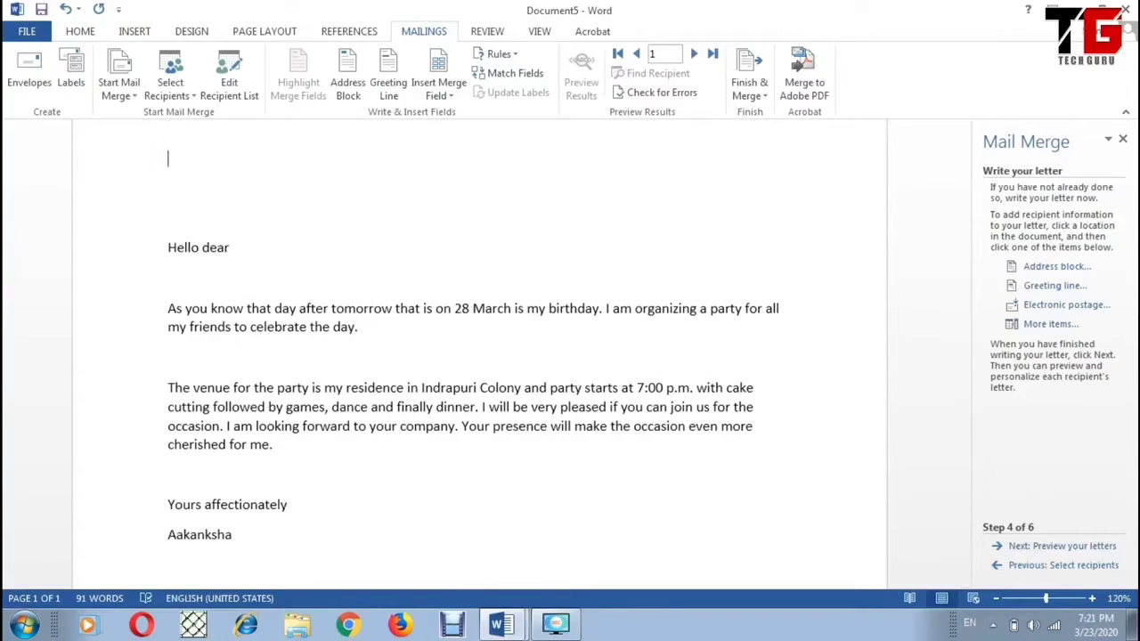
Step: Insert the «Title», «First_Name» and «Last_Name» merge fields on the letter's first line
left_click(447, 96)
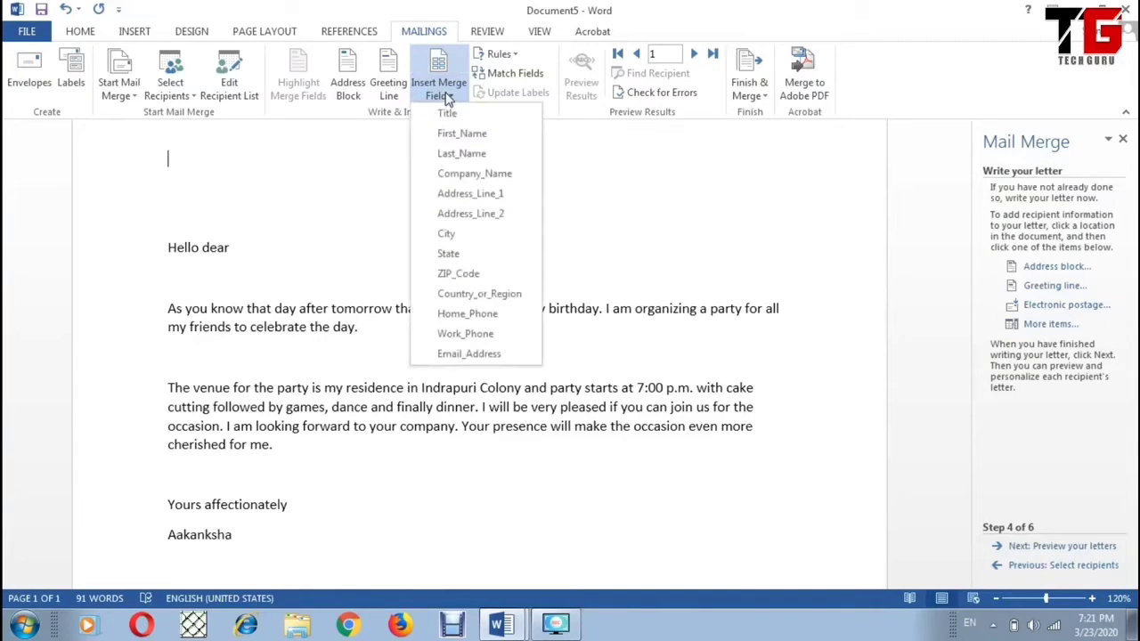
left_click(448, 115)
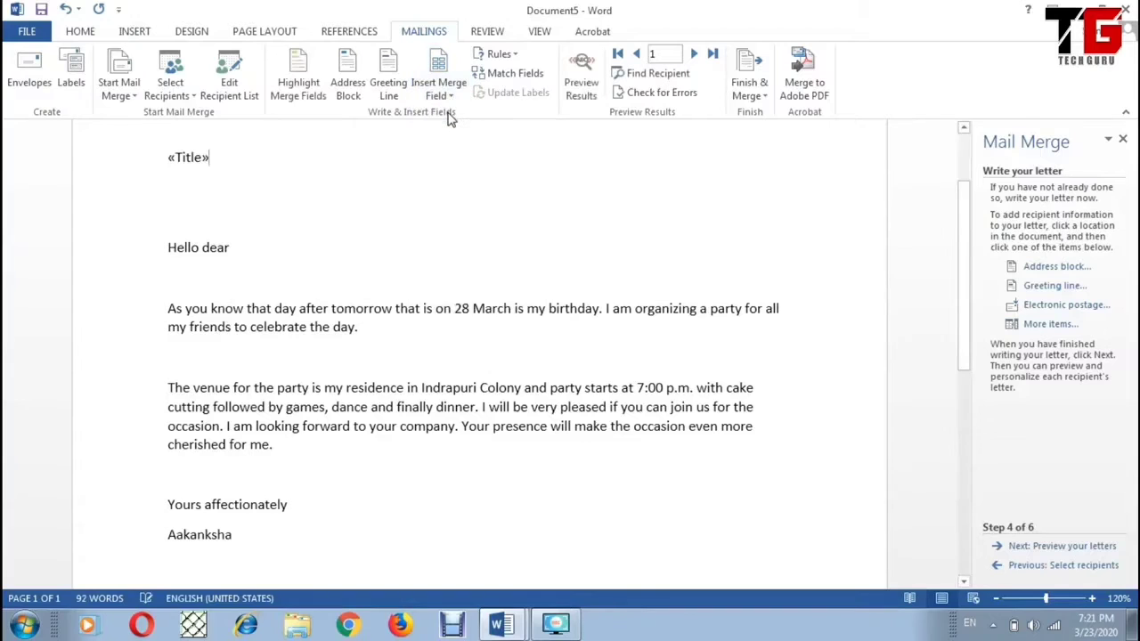
left_click(447, 96)
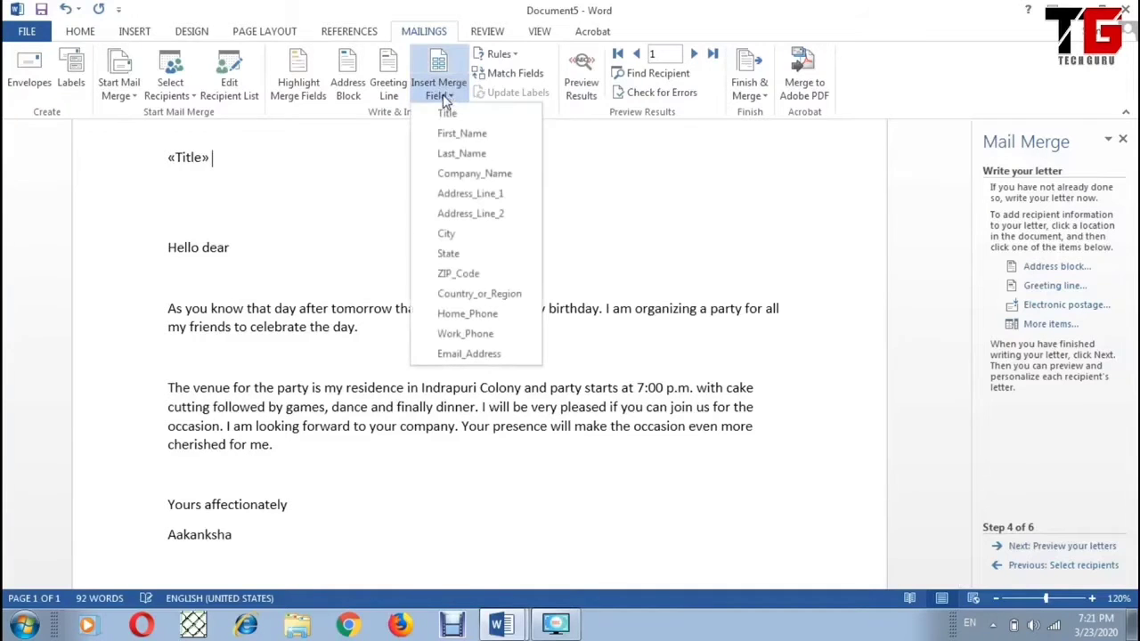
left_click(462, 134)
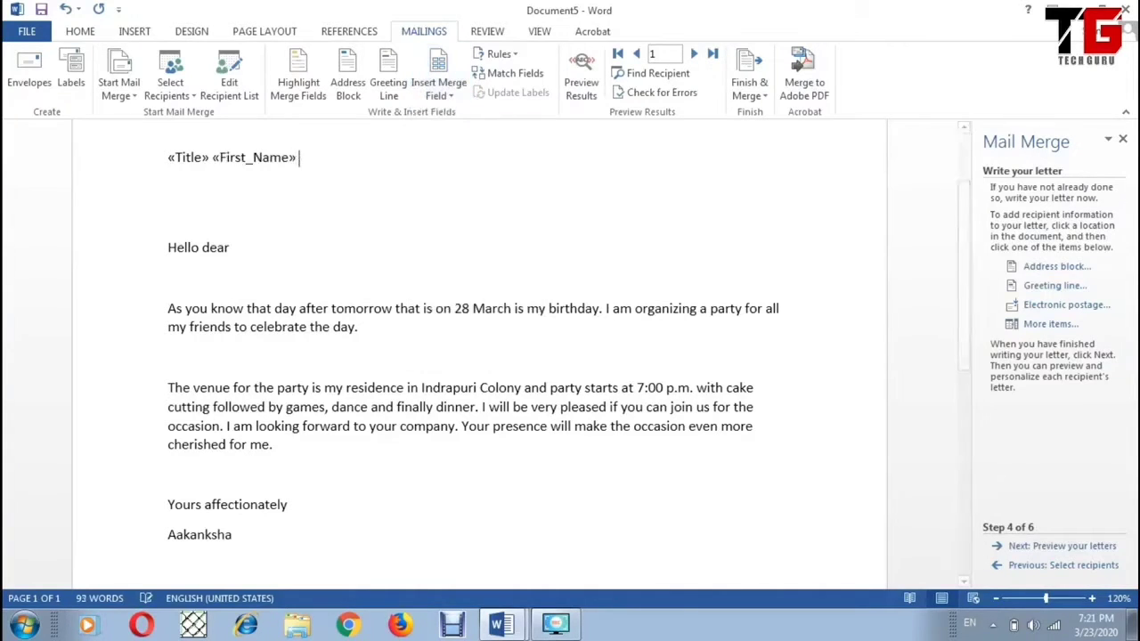
left_click(450, 98)
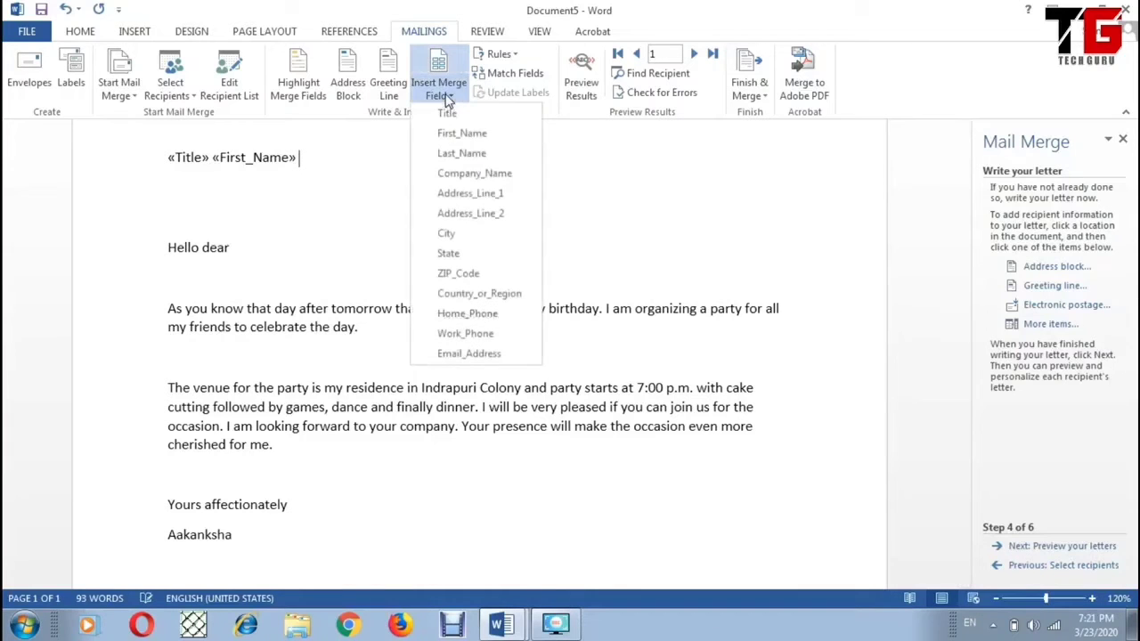
left_click(464, 155)
key("Return")
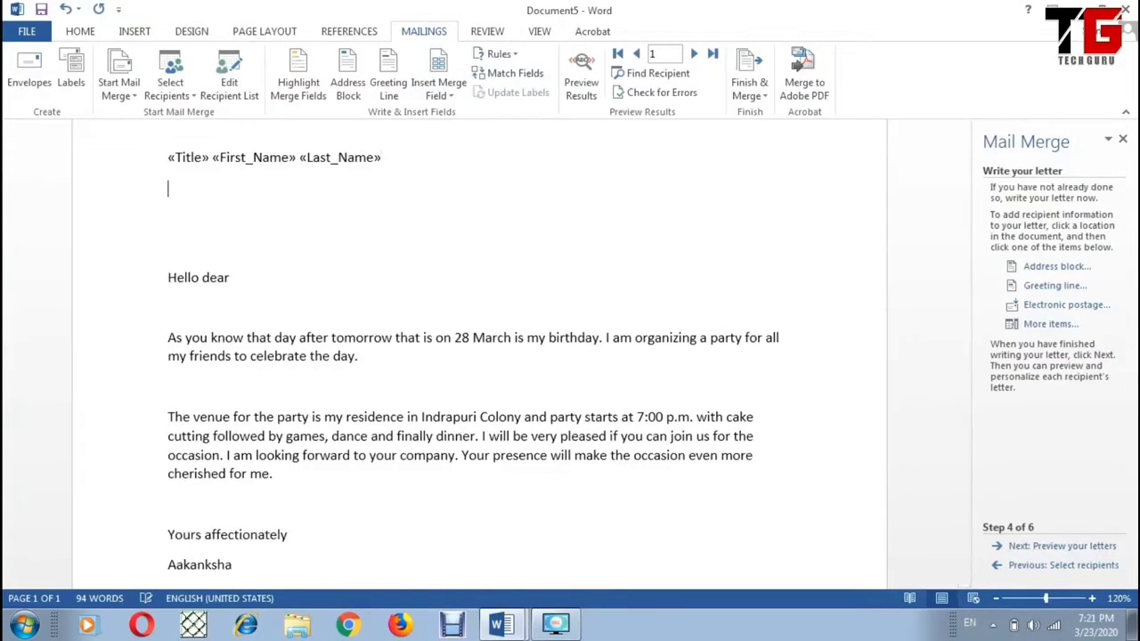
Step: Add «Address_Line_1» and «City» merge fields on separate lines below the name
left_click(436, 99)
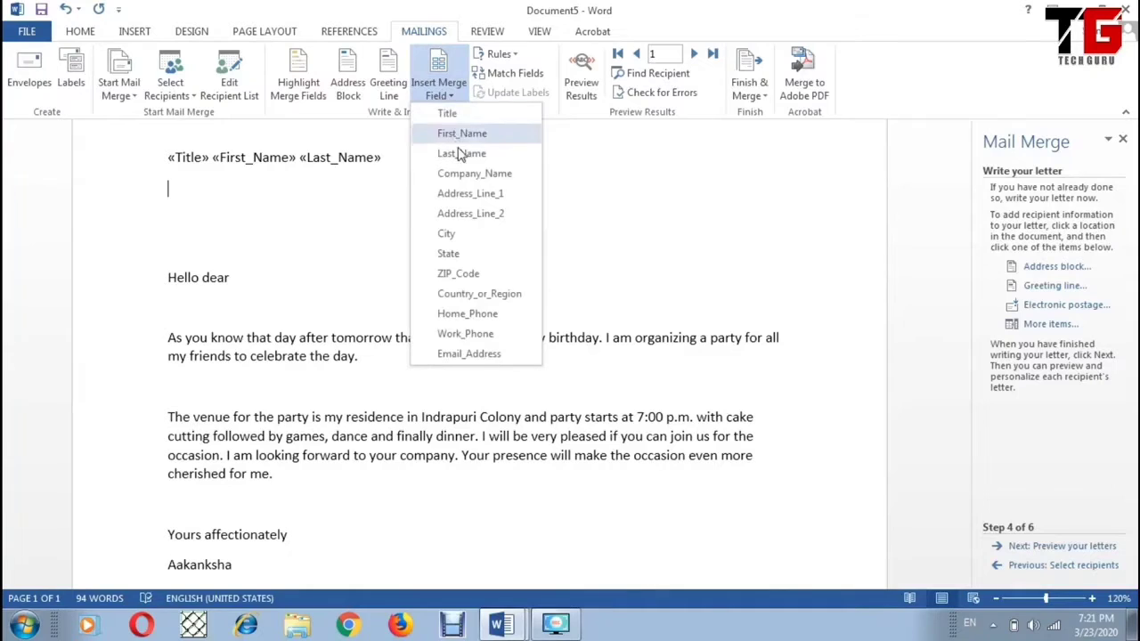
left_click(463, 192)
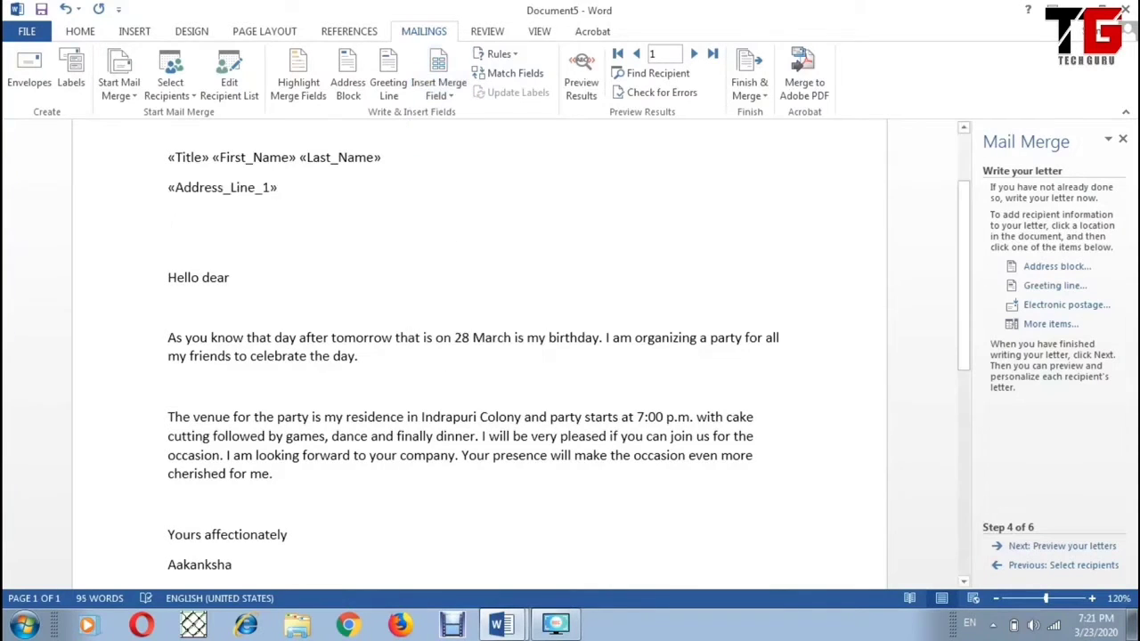
key("Return")
left_click(443, 95)
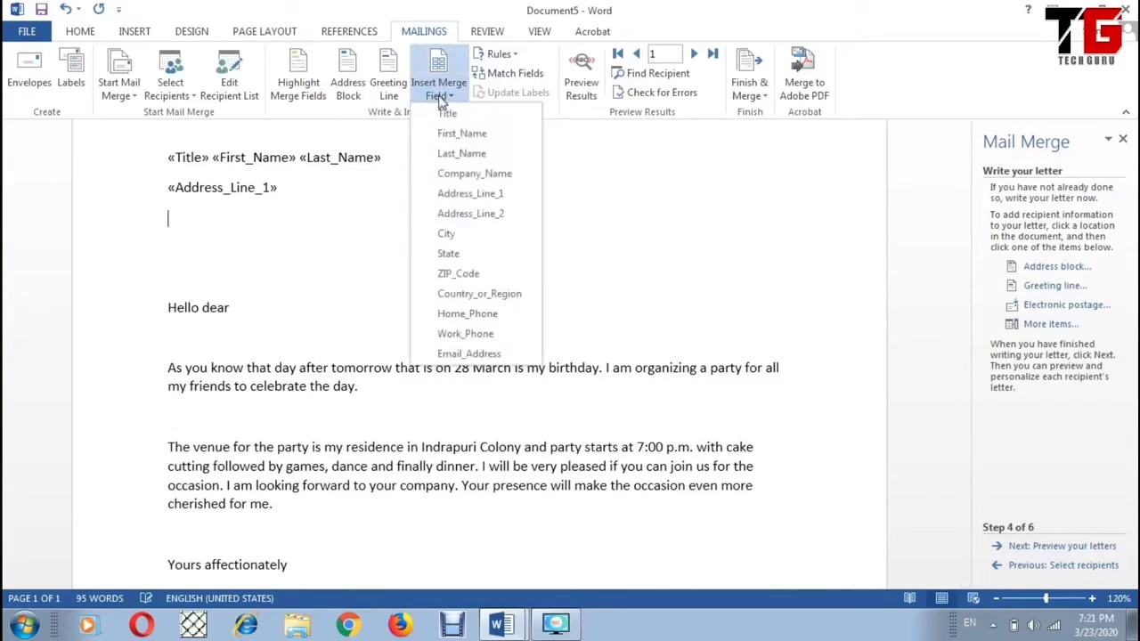
left_click(470, 234)
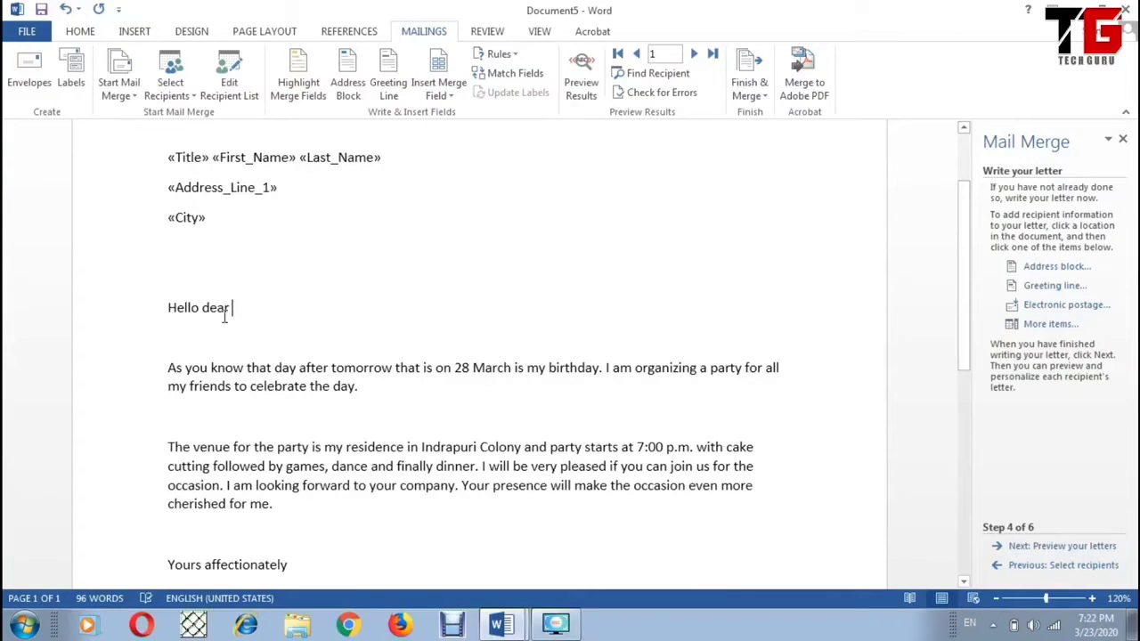
left_click(437, 96)
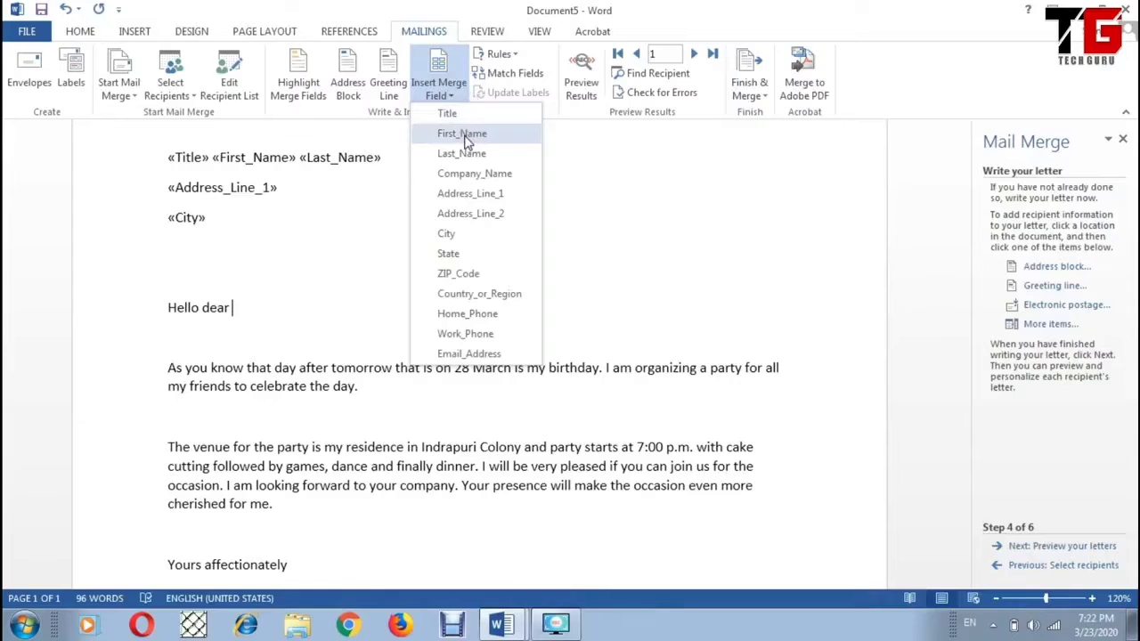
Step: Append «First_Name» «Last_Name» to 'Hello dear' and delete the blank line above the greeting
left_click(463, 135)
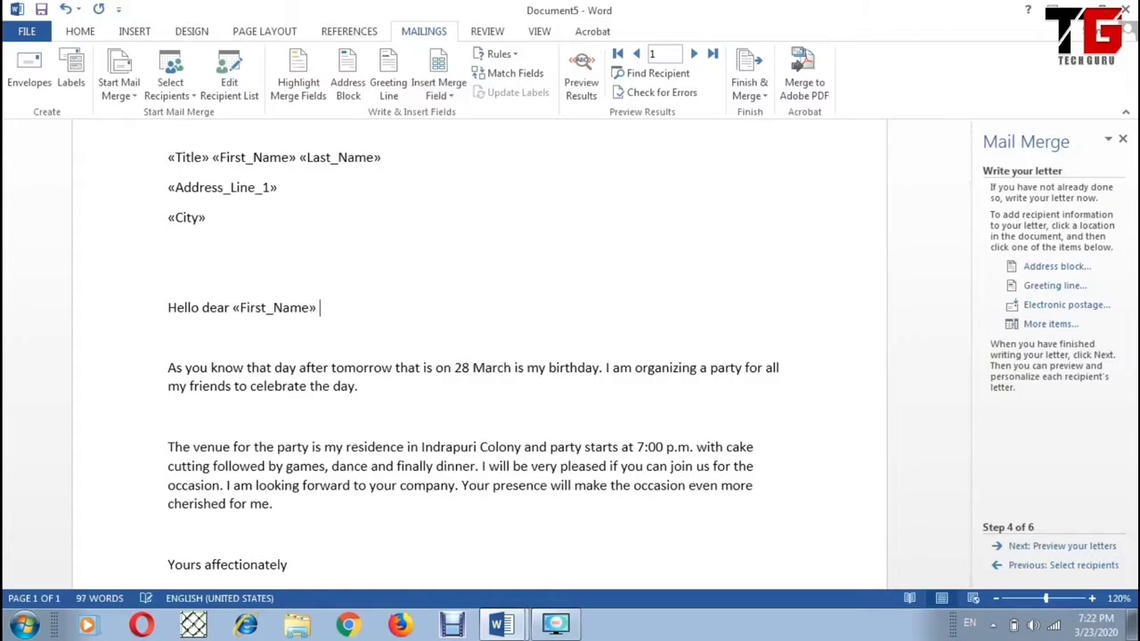
left_click(438, 95)
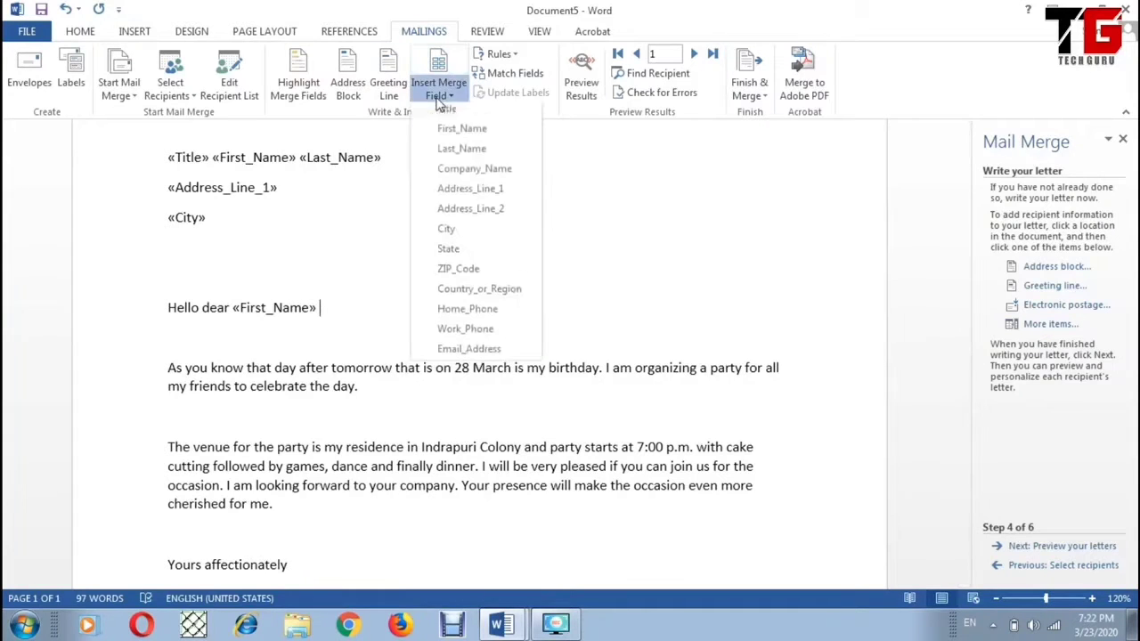
left_click(461, 154)
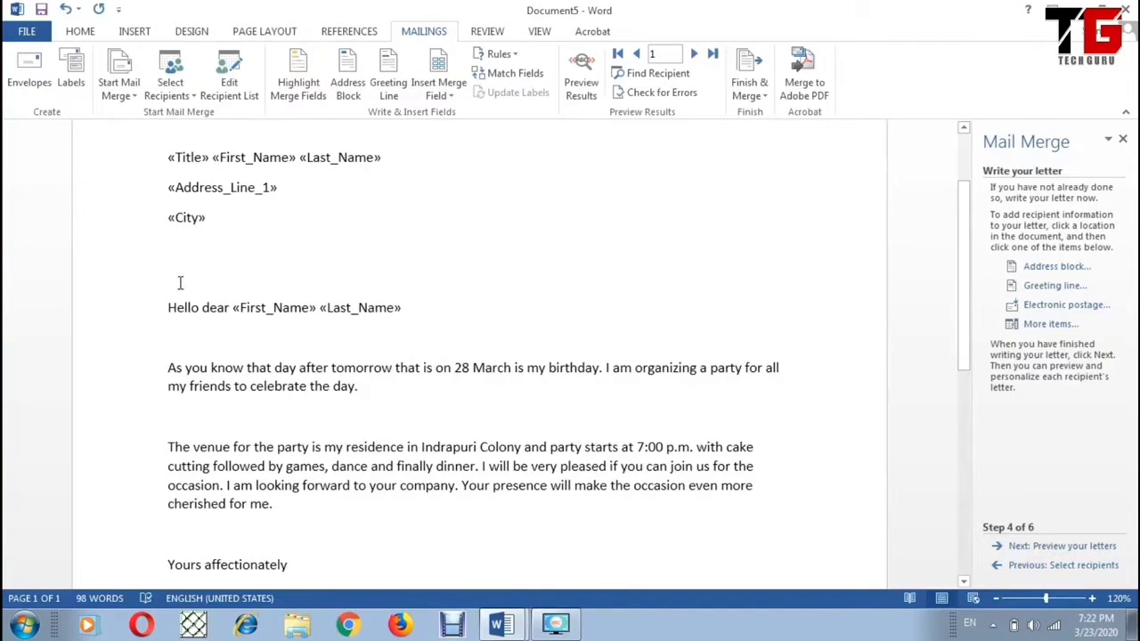
key("Delete")
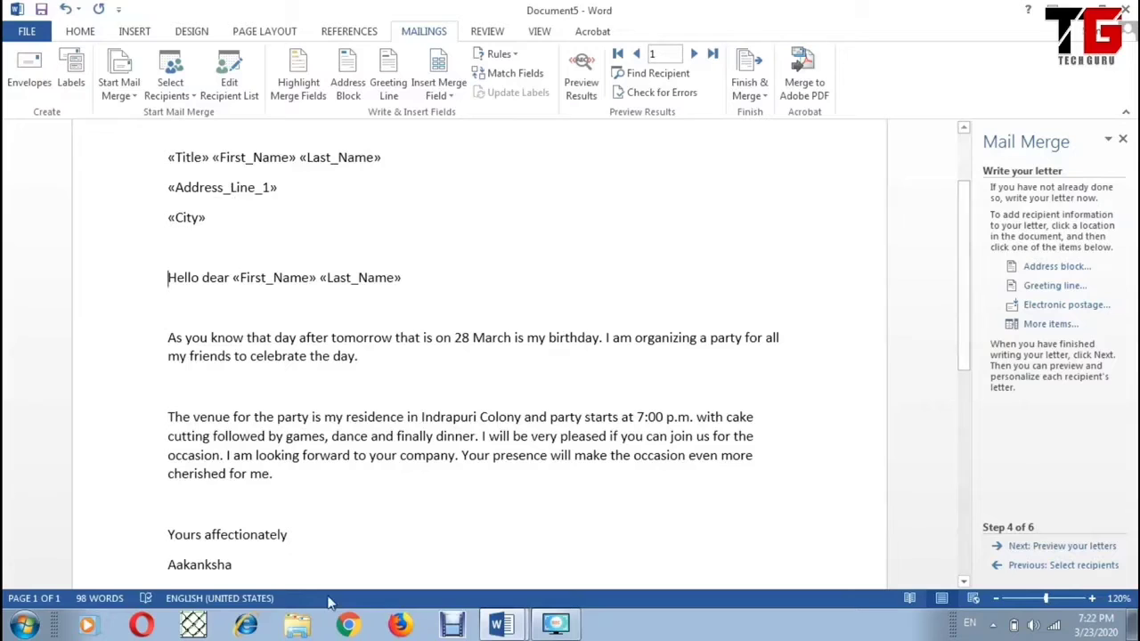
Step: Advance through Preview to Complete the merge, checking the greeting's name fields
left_click(1086, 552)
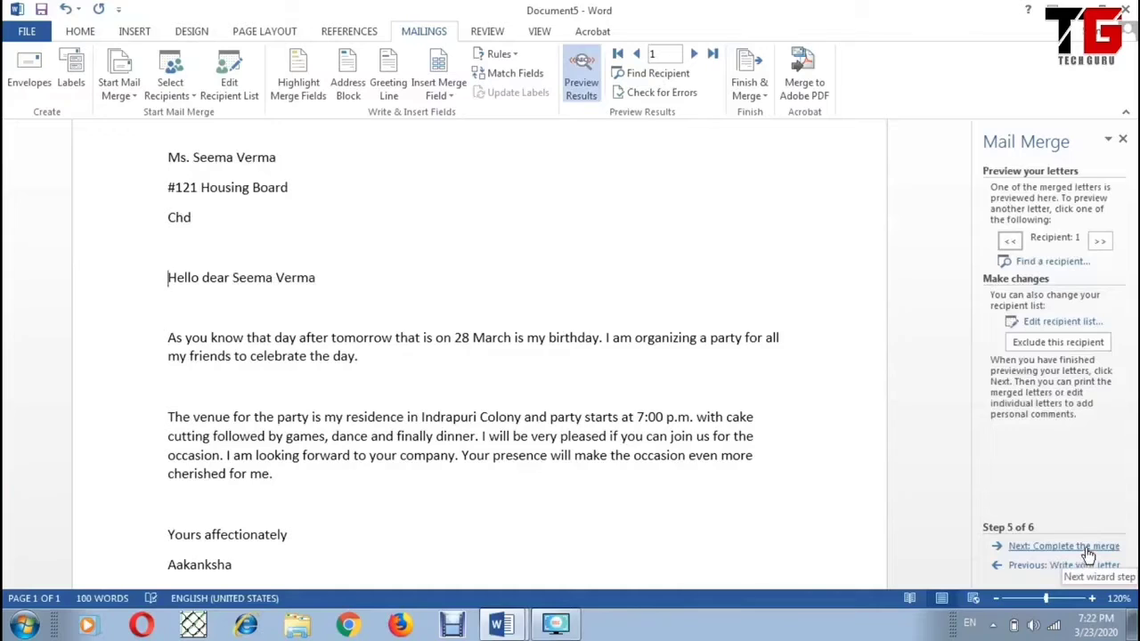
left_click(1085, 546)
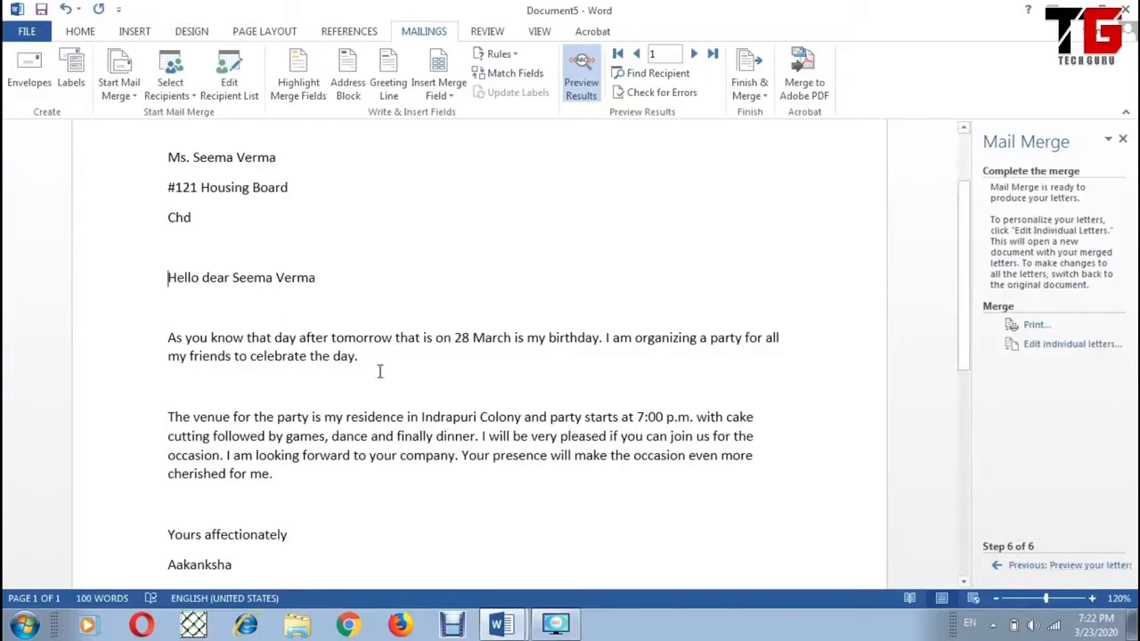
left_click(248, 278)
left_click(295, 281)
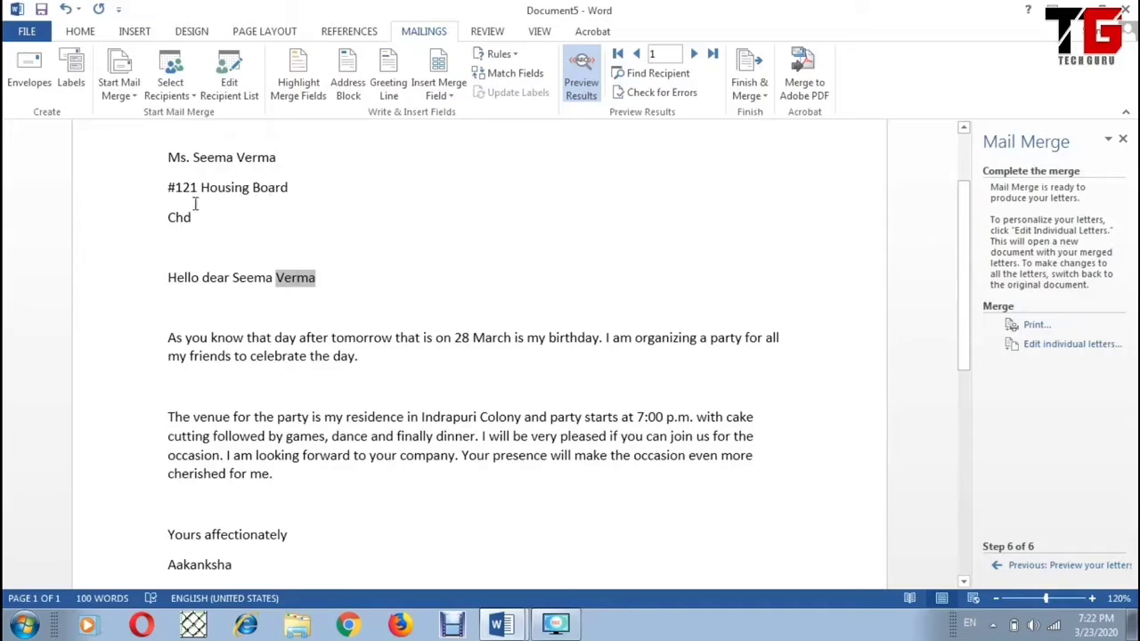
left_click(227, 233)
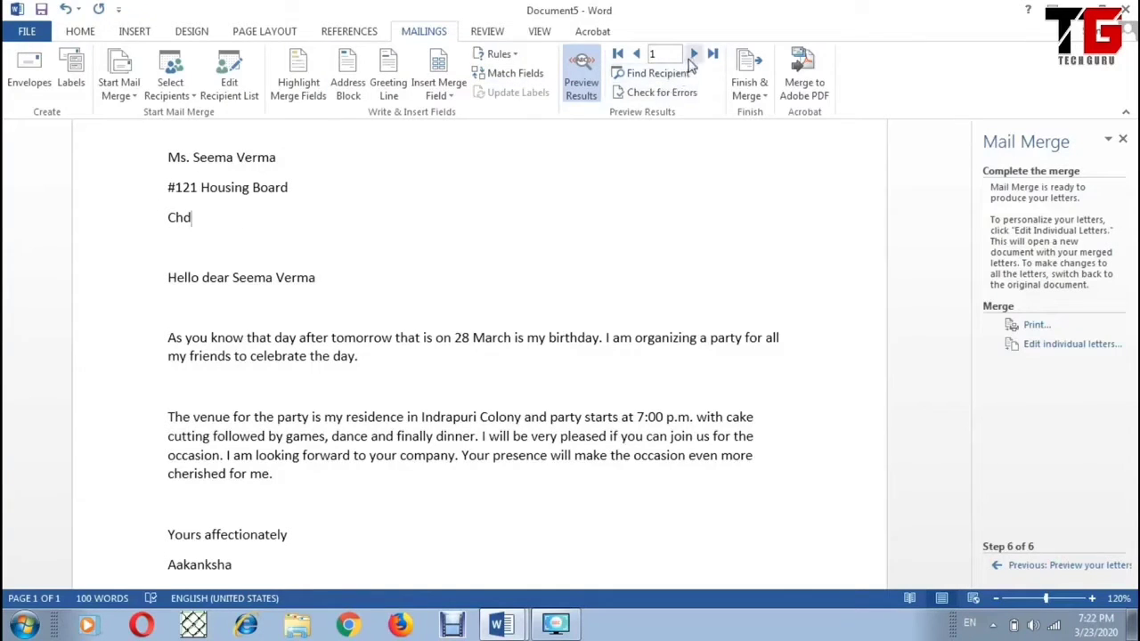
Step: Browse the second and third recipients' letters, then return to the first
left_click(695, 55)
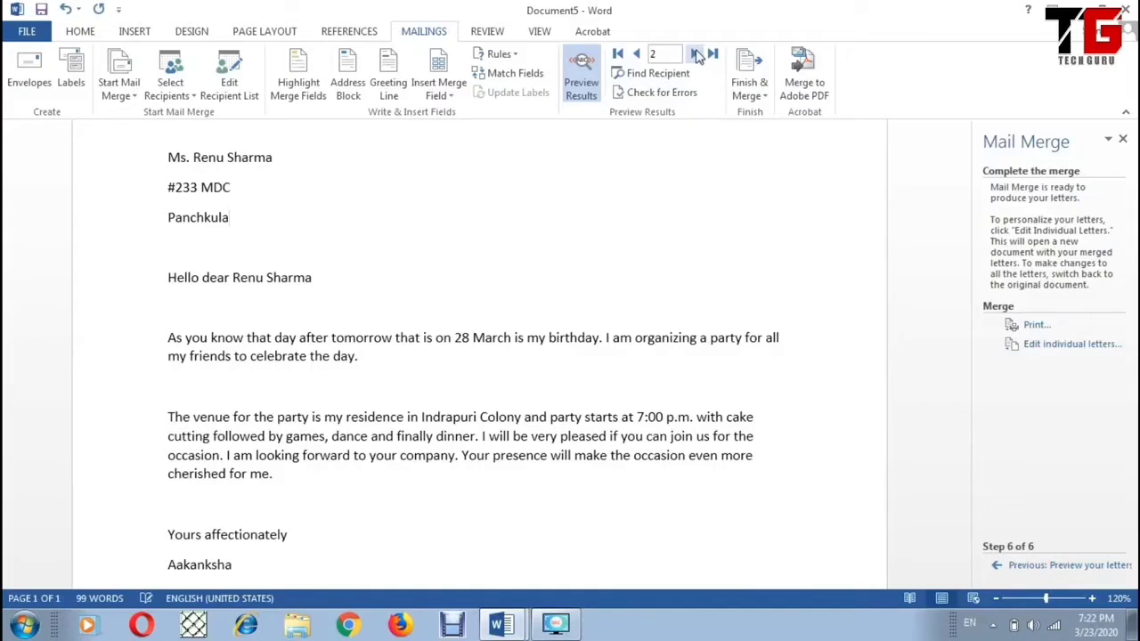
left_click(696, 54)
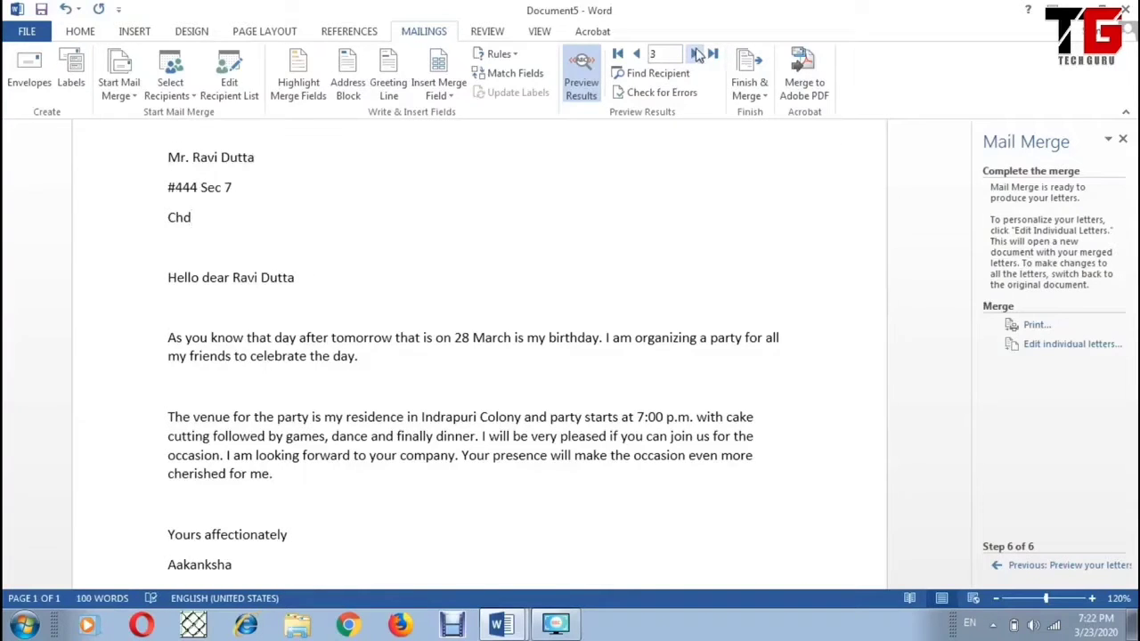
left_click(638, 54)
left_click(637, 54)
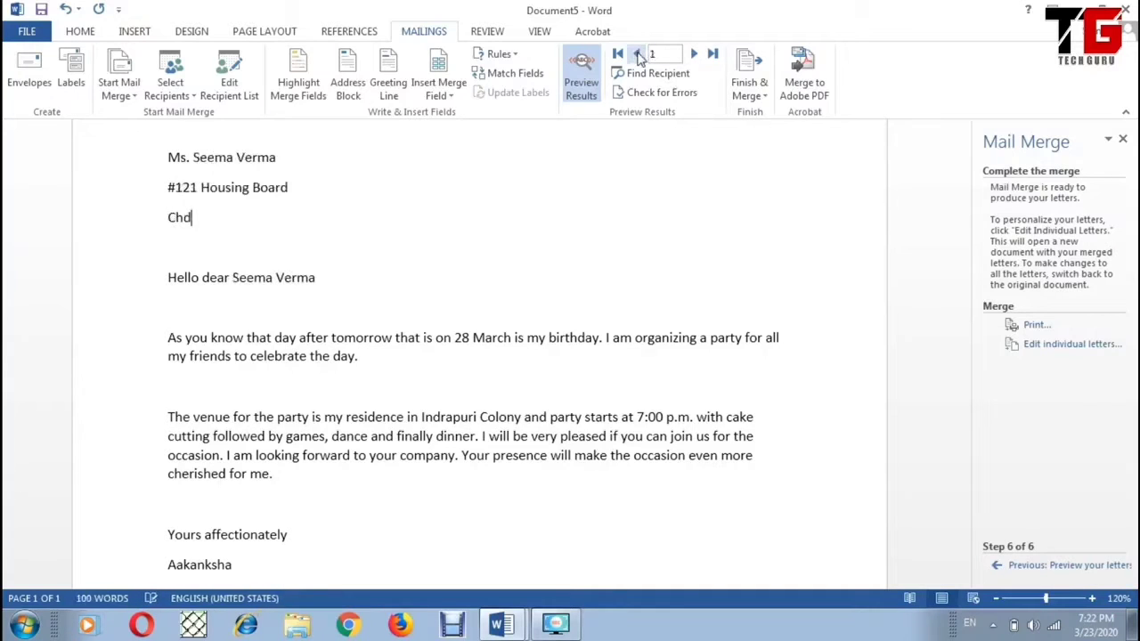
Step: Merge all recipients into individual letters in the new Letters3 document and scroll through them
left_click(752, 92)
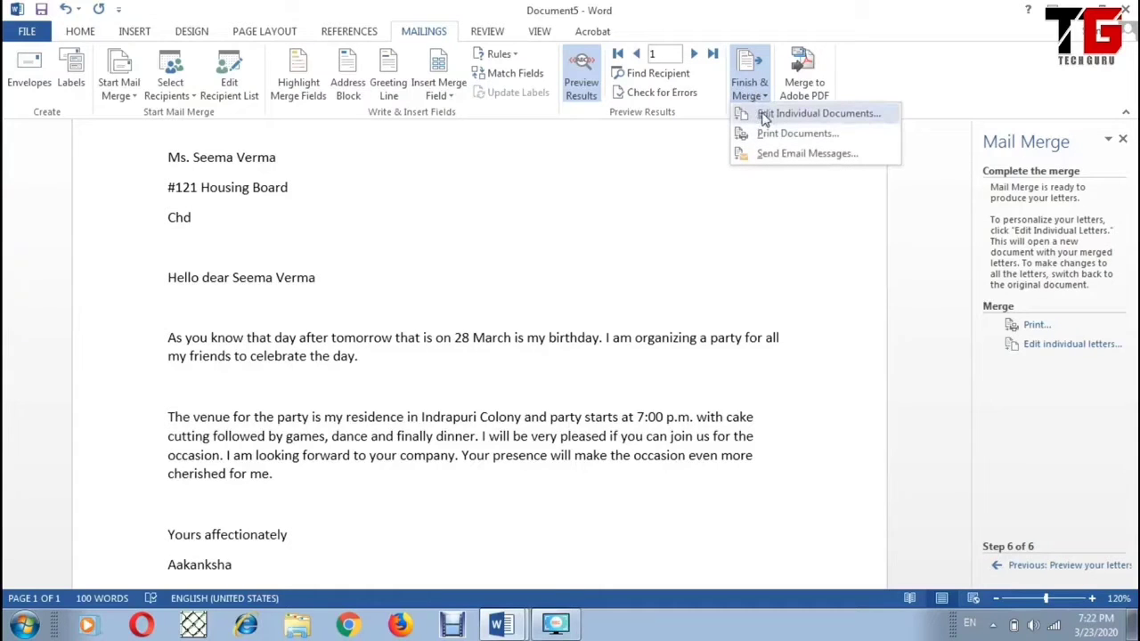
left_click(764, 116)
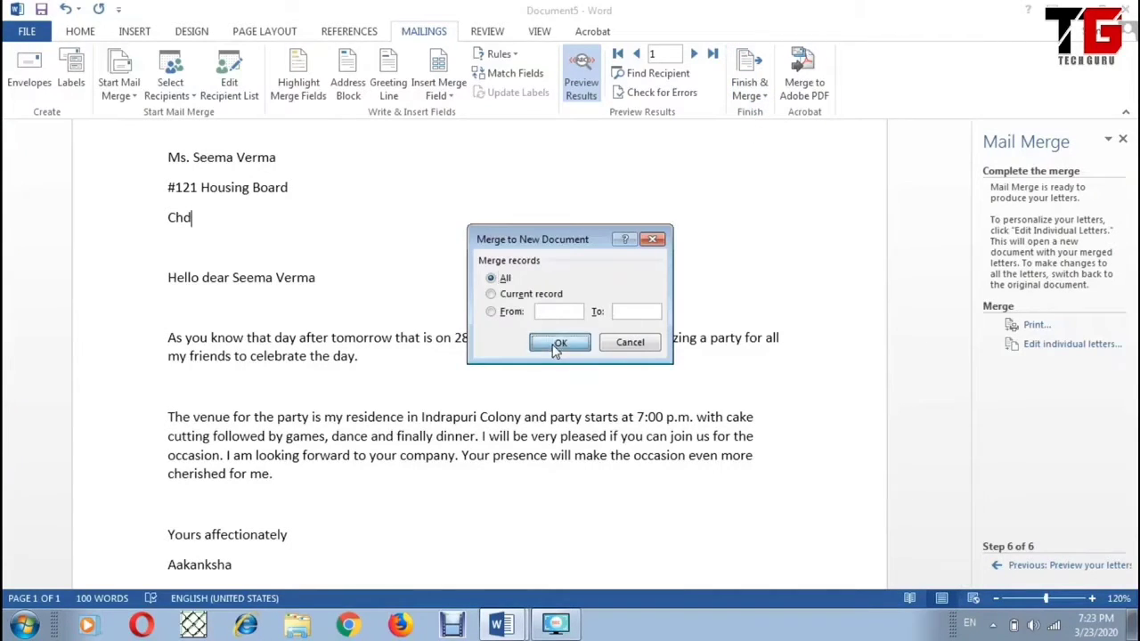
left_click(557, 344)
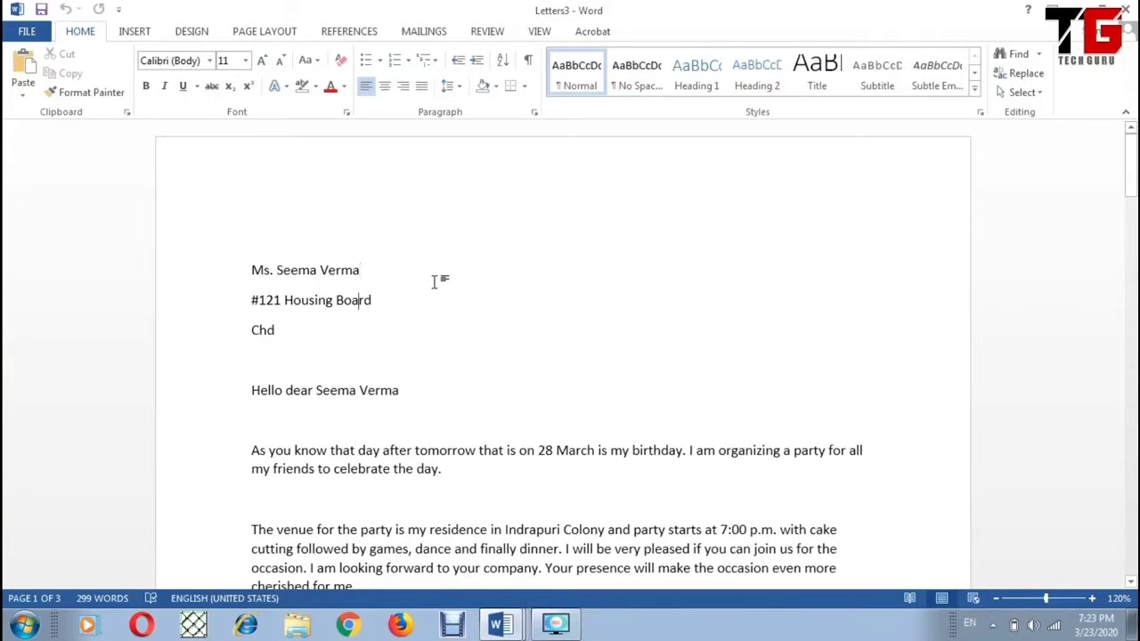
scroll(435, 281, "down", 15)
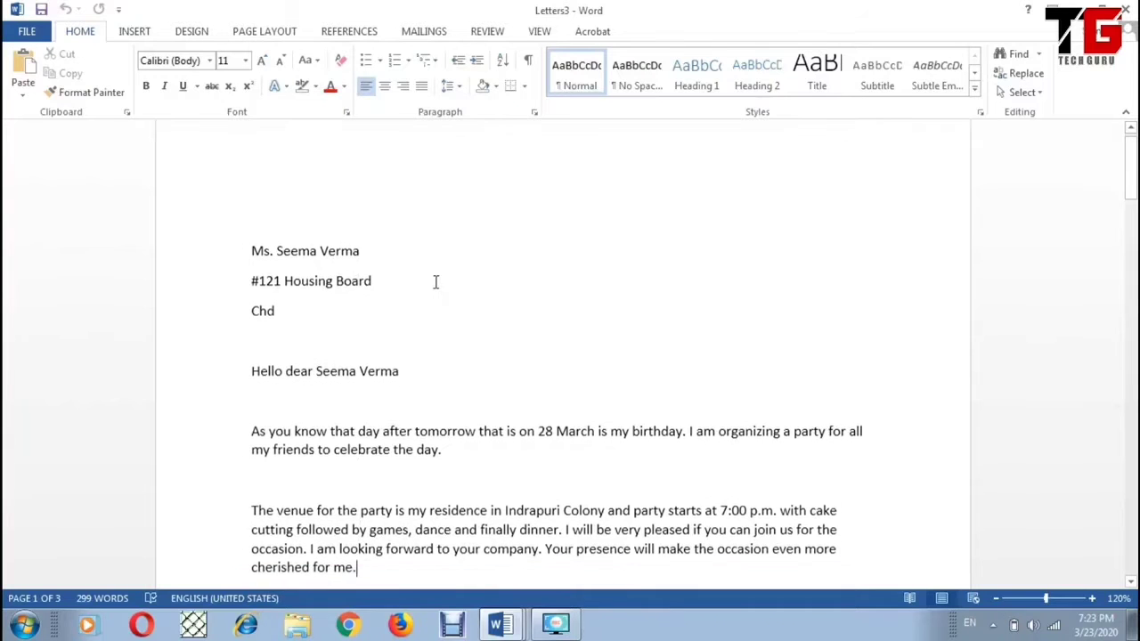
scroll(436, 282, "down", 15)
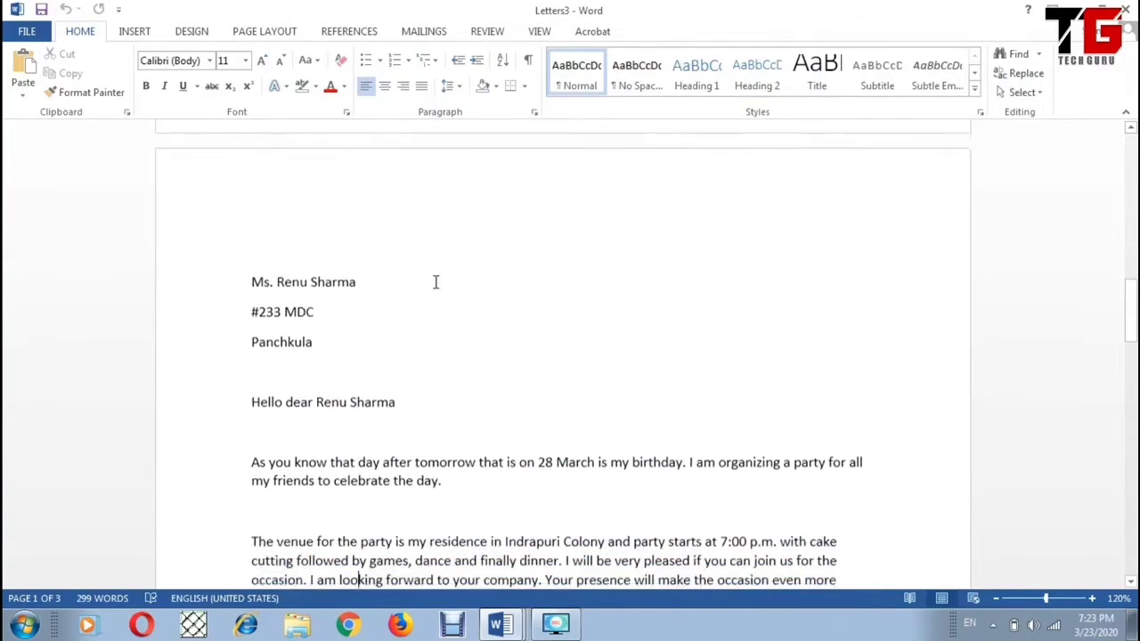
scroll(435, 282, "down", 8)
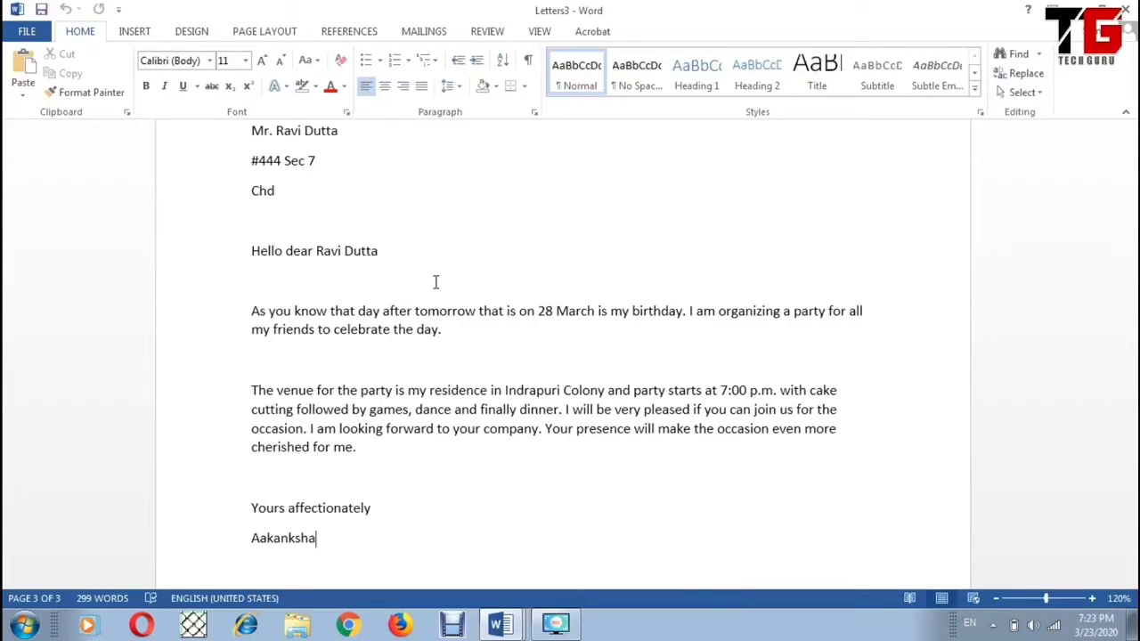
scroll(436, 281, "down", 5)
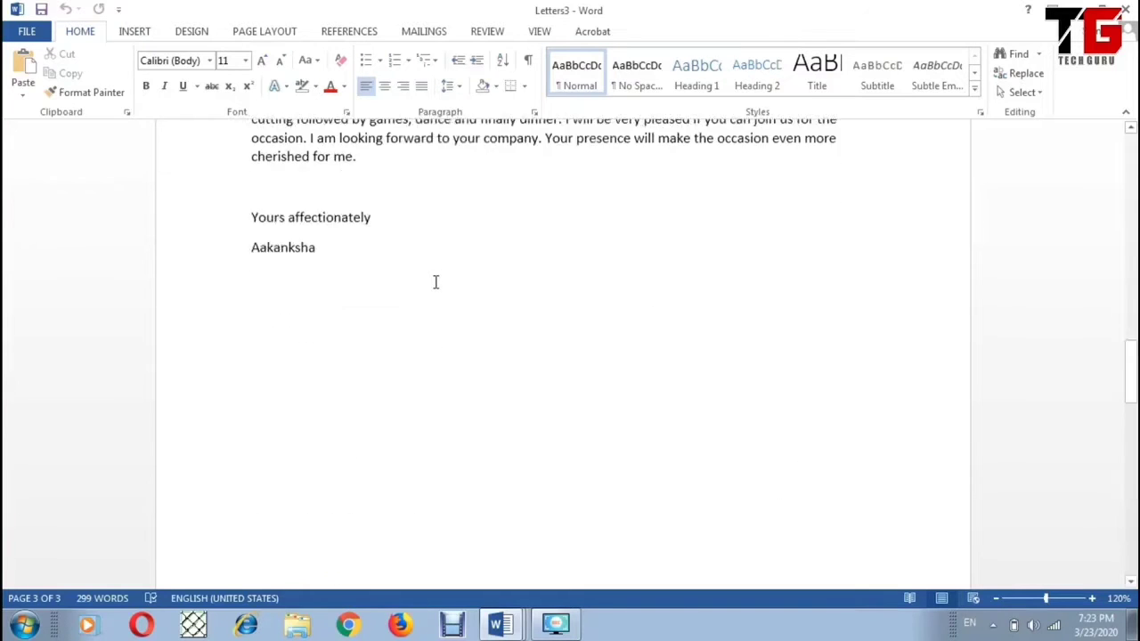
scroll(435, 282, "up", 20)
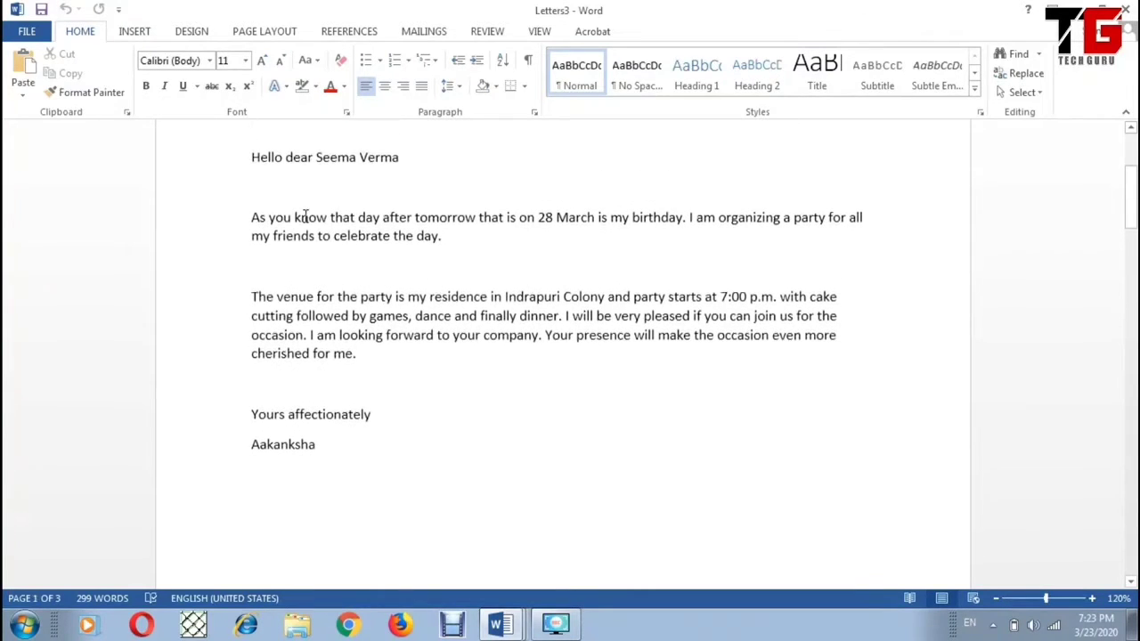
scroll(304, 216, "up", 3)
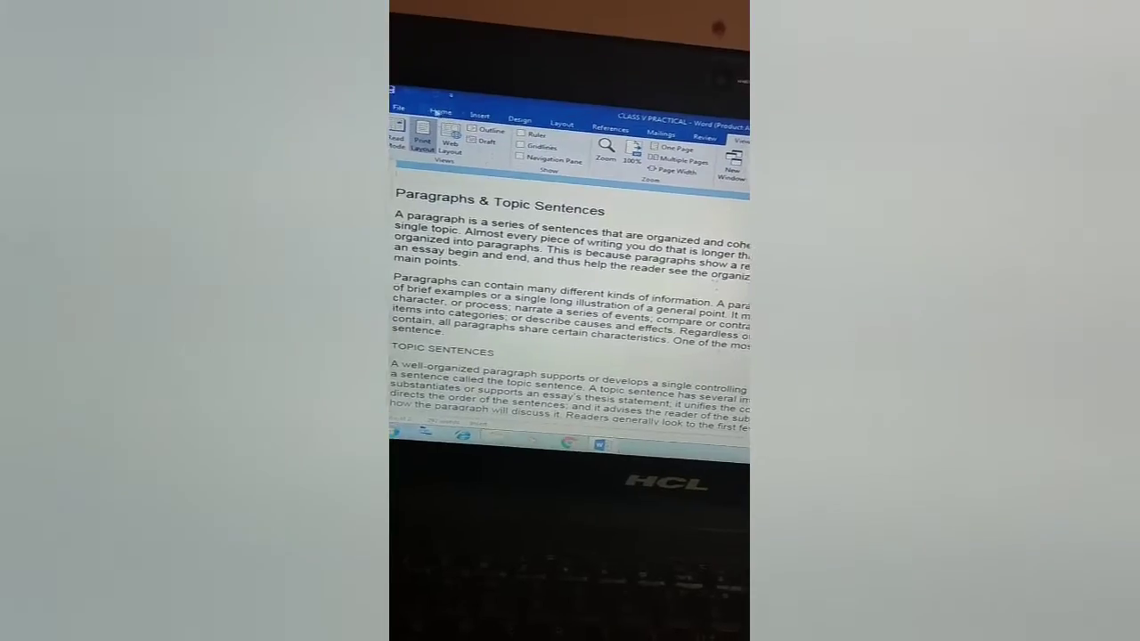
Step: Switch the Paragraphs & Topic Sentences document to Read Mode from the View ribbon
left_click(431, 109)
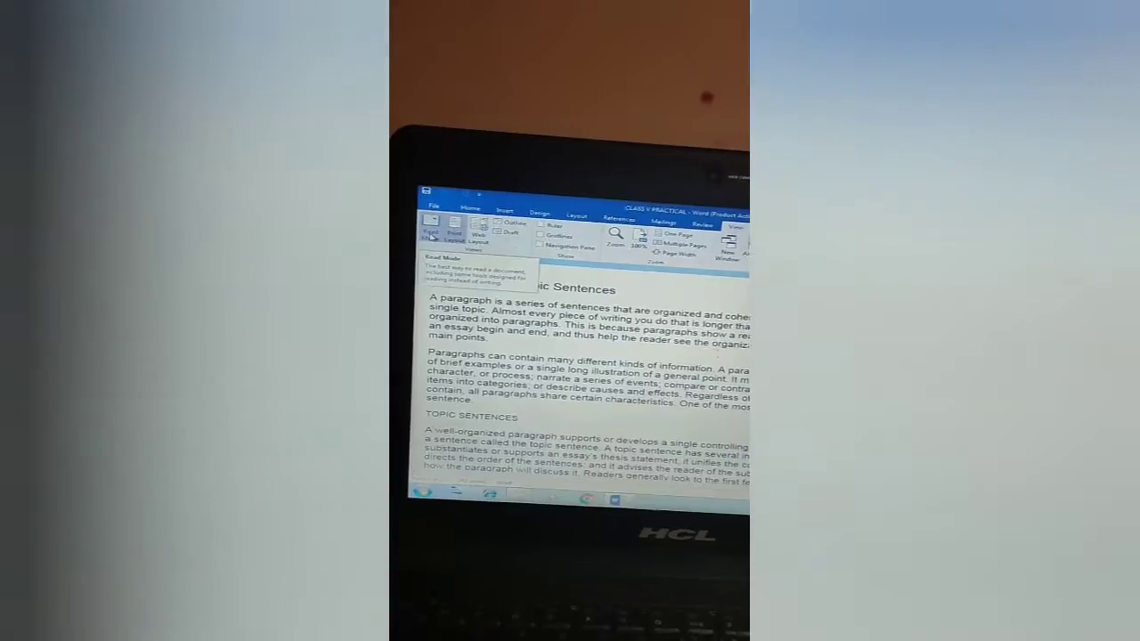
left_click(430, 235)
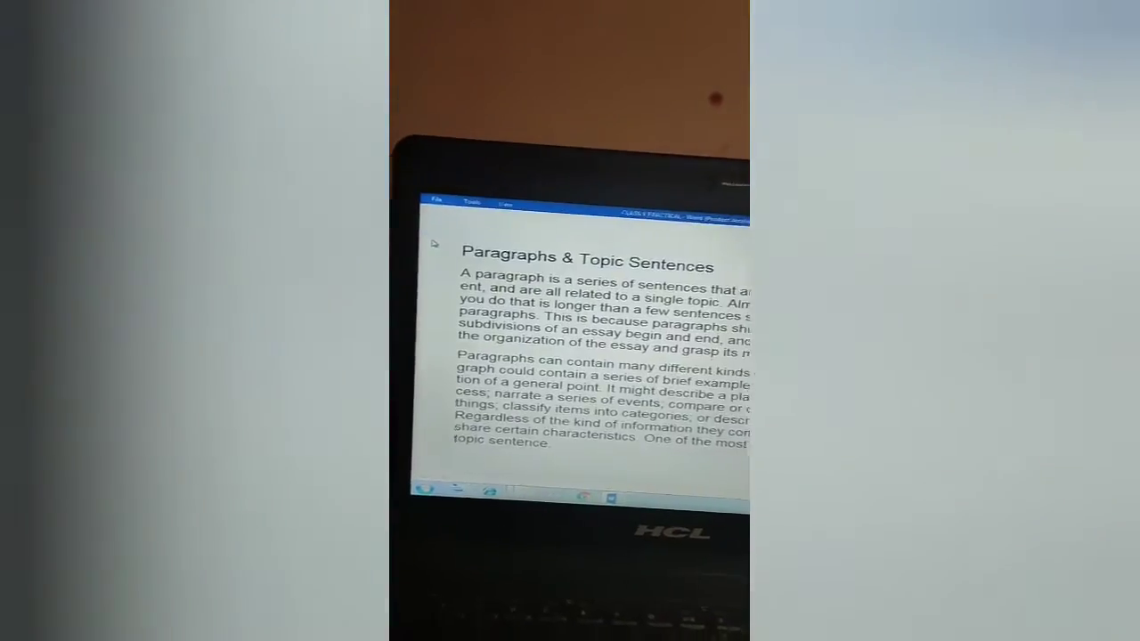